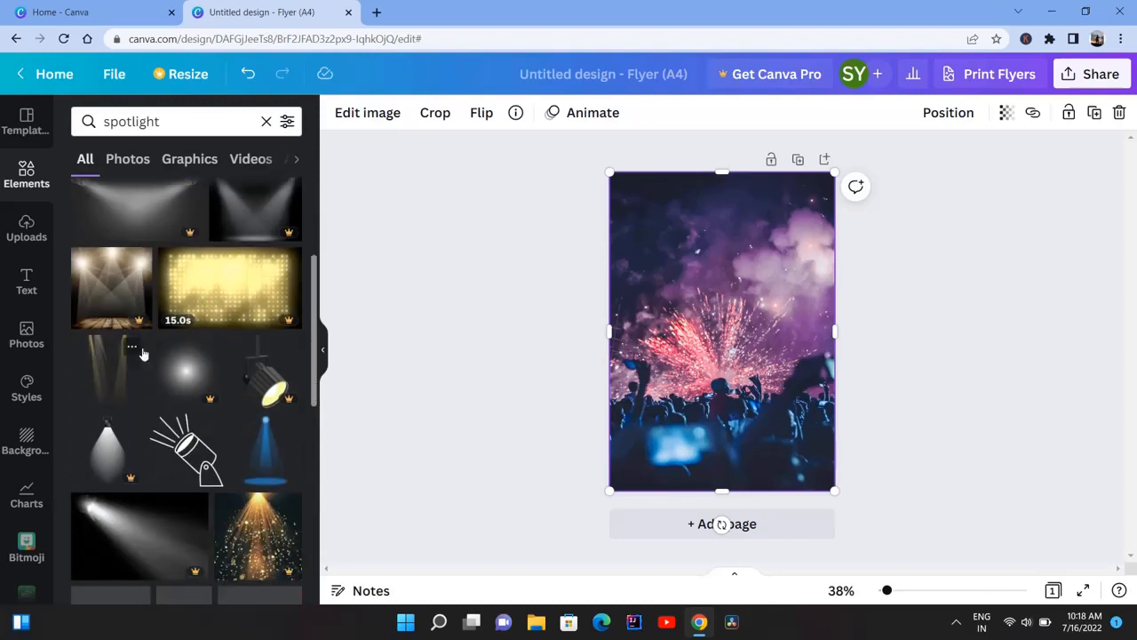
- Add the single blue spotlight and the row of five spotlights, then stretch the row across the top of the flyer
left_click(273, 462)
left_click(218, 563)
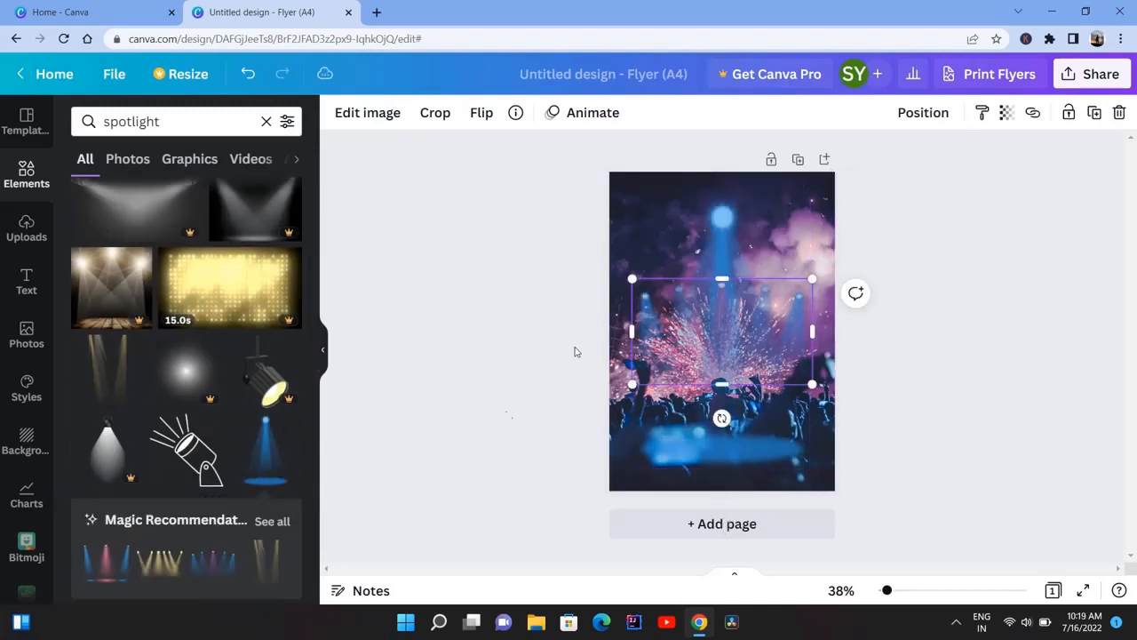
left_click_drag(675, 330, 698, 220)
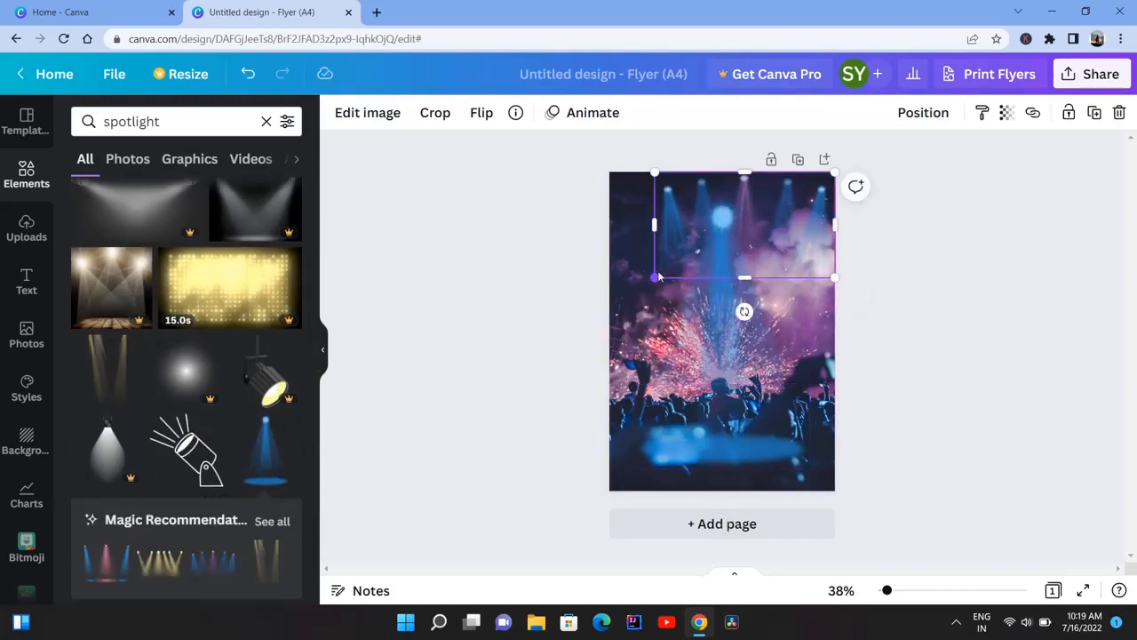
left_click_drag(659, 277, 613, 303)
- Resize and centre the single blue spotlight so its beam lines up with the middle light and ends near mid-page
mouse_move(710, 311)
left_mouse_down()
mouse_move(710, 284)
mouse_move(711, 293)
left_mouse_up()
left_click_drag(638, 446, 702, 339)
left_click_drag(748, 307, 714, 309)
- Search the elements for singer, add the cut-out photo of the blonde singer with a microphone, and move it lower on the page
left_click(181, 124)
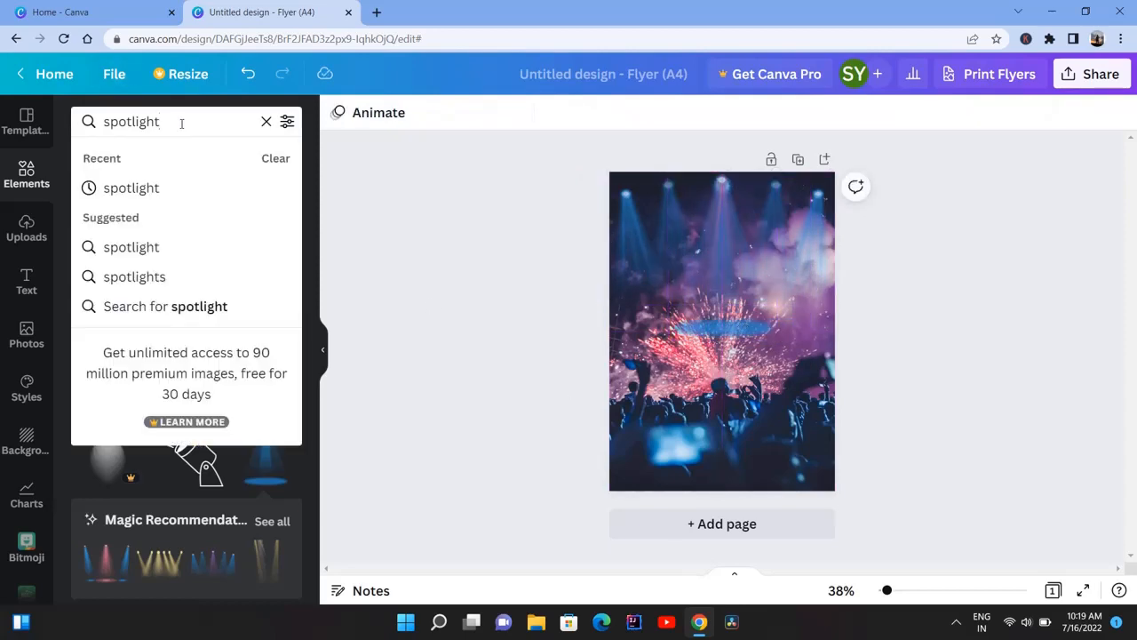
key("ctrl+a")
type("singer")
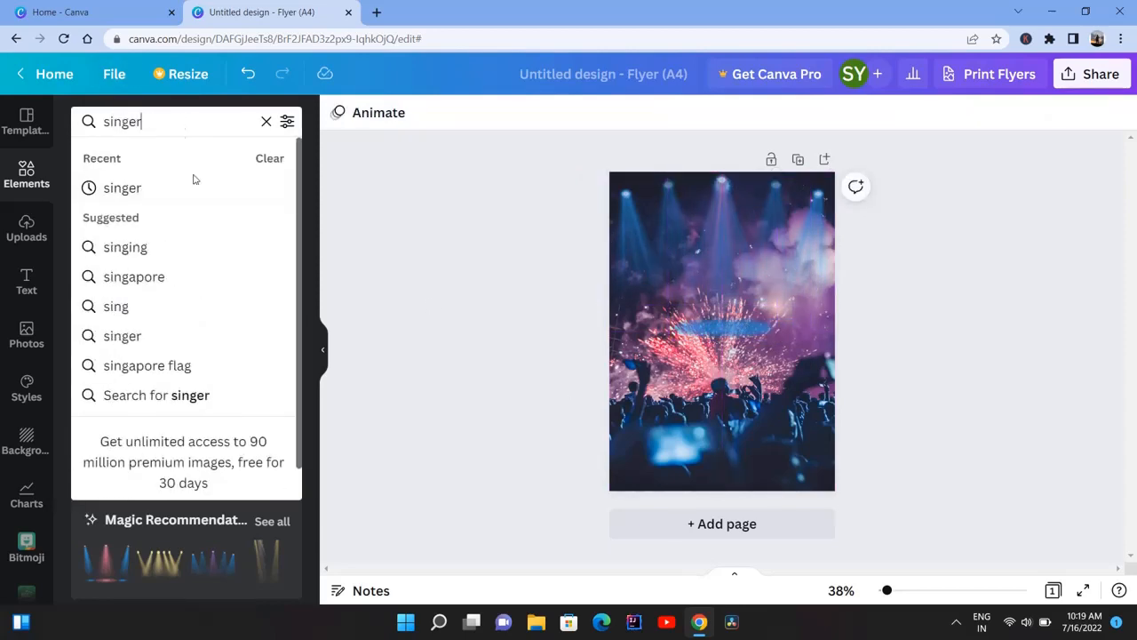
key("Return")
scroll(221, 480, "down", 10)
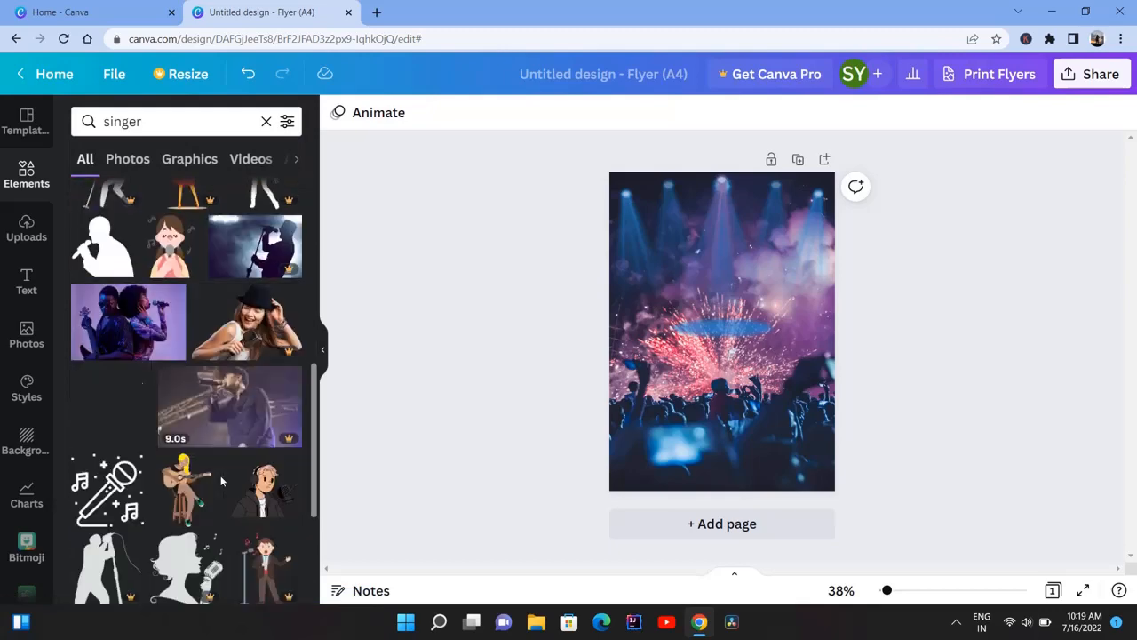
scroll(114, 466, "down", 3)
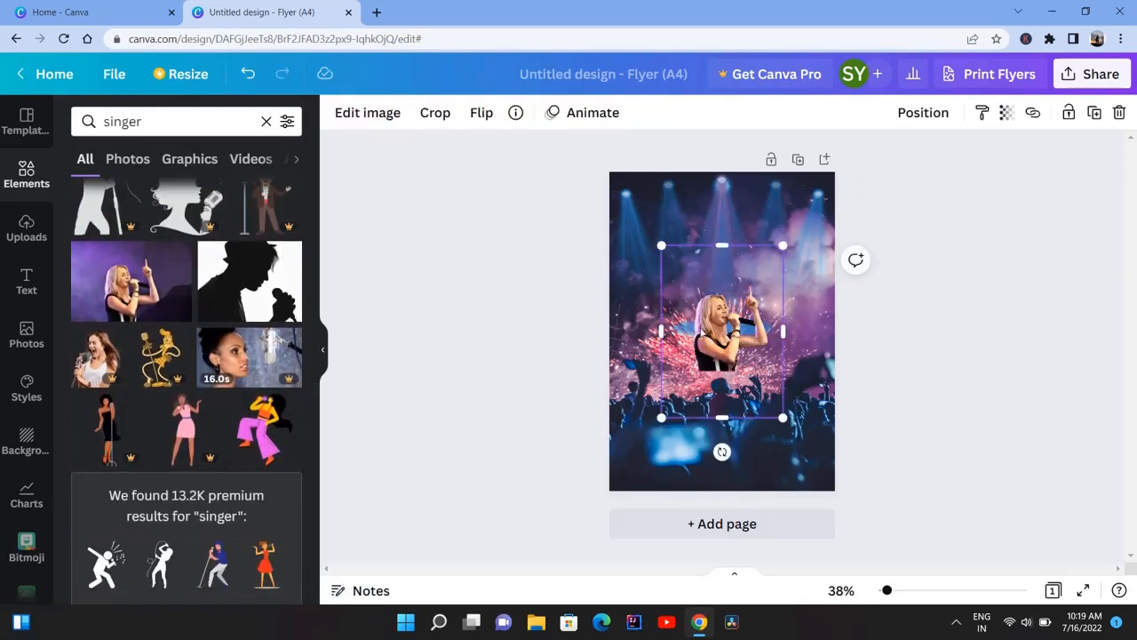
left_click_drag(710, 336, 678, 395)
- Search the elements for neon and add the pink open-bottomed bracket frame
left_click(139, 121)
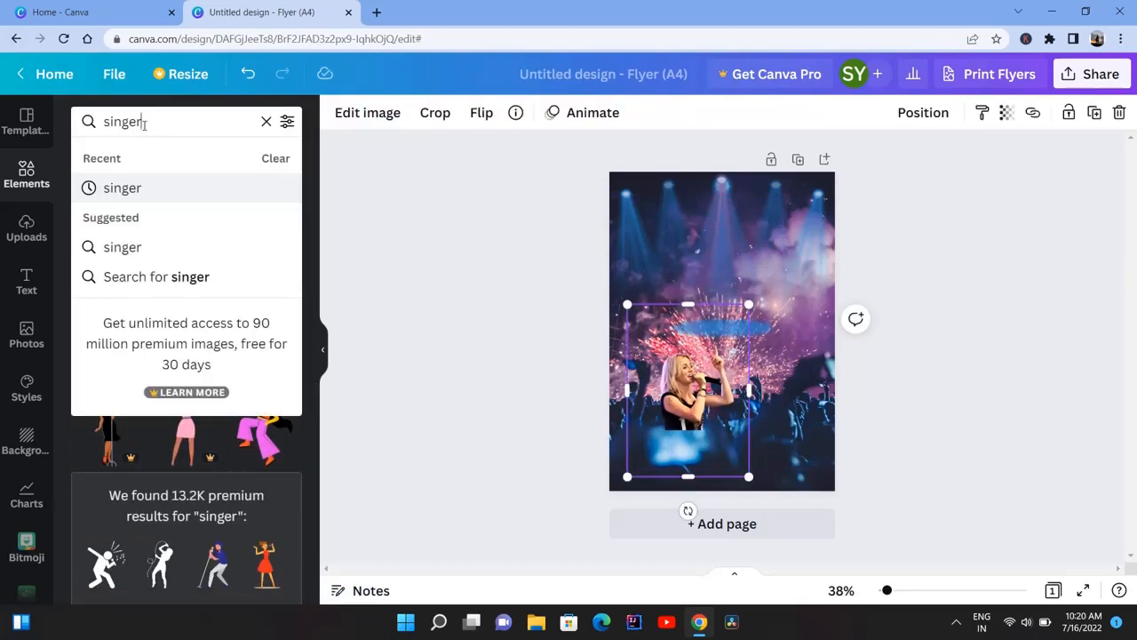
key("BackSpace")
key("BackSpace")
key("BackSpace")
key("BackSpace")
key("BackSpace")
key("BackSpace")
type("neon")
key("Return")
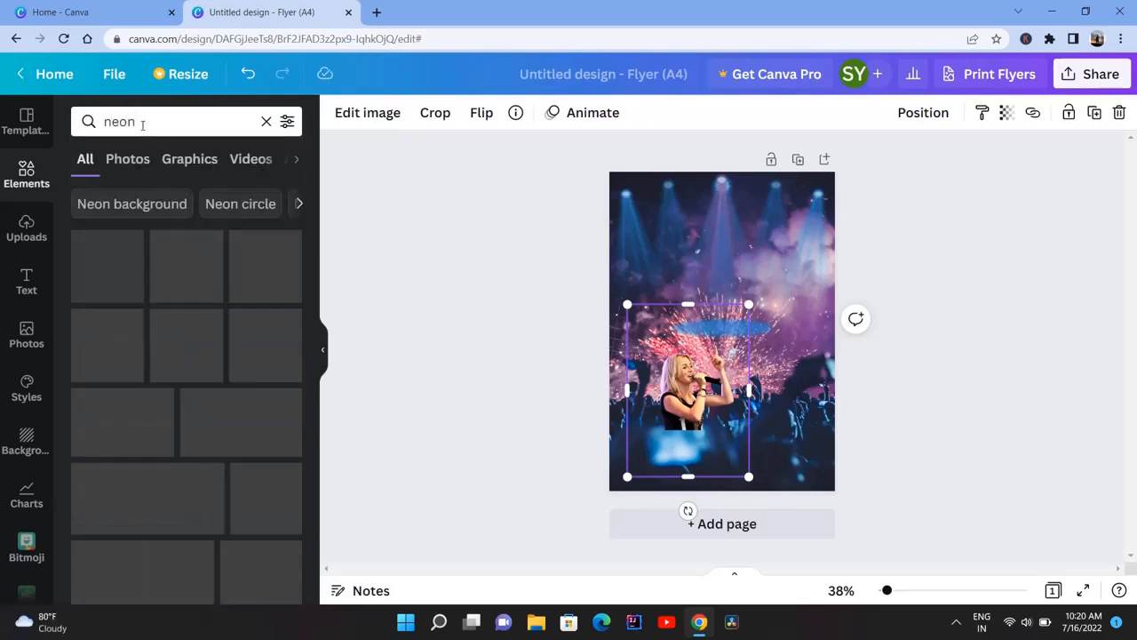
scroll(128, 399, "down", 5)
scroll(129, 399, "down", 10)
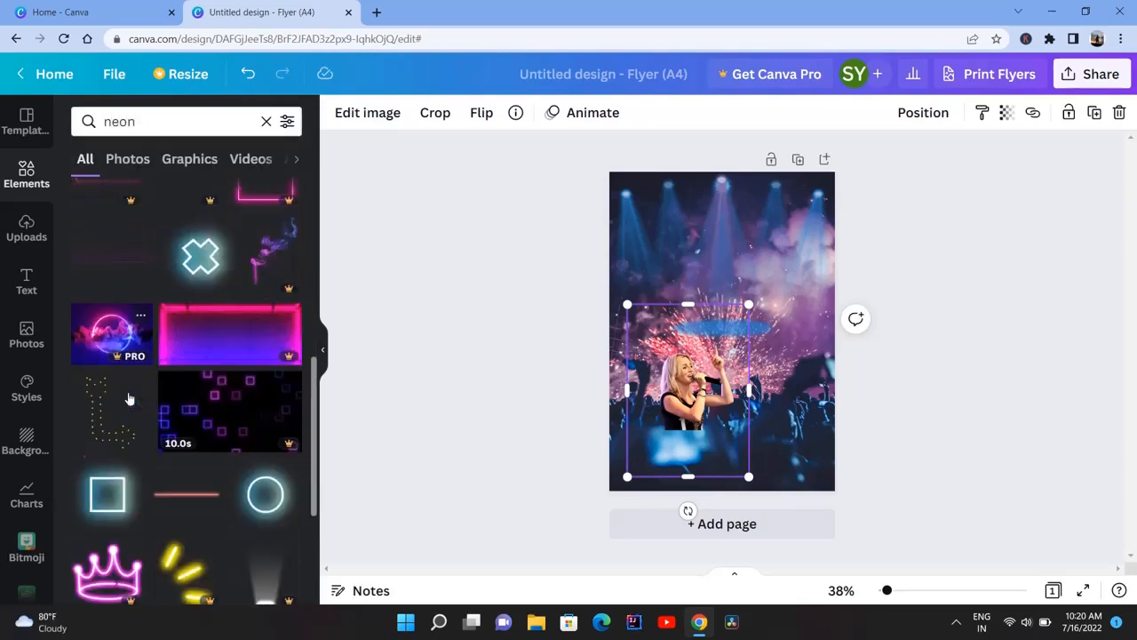
scroll(123, 391, "down", 10)
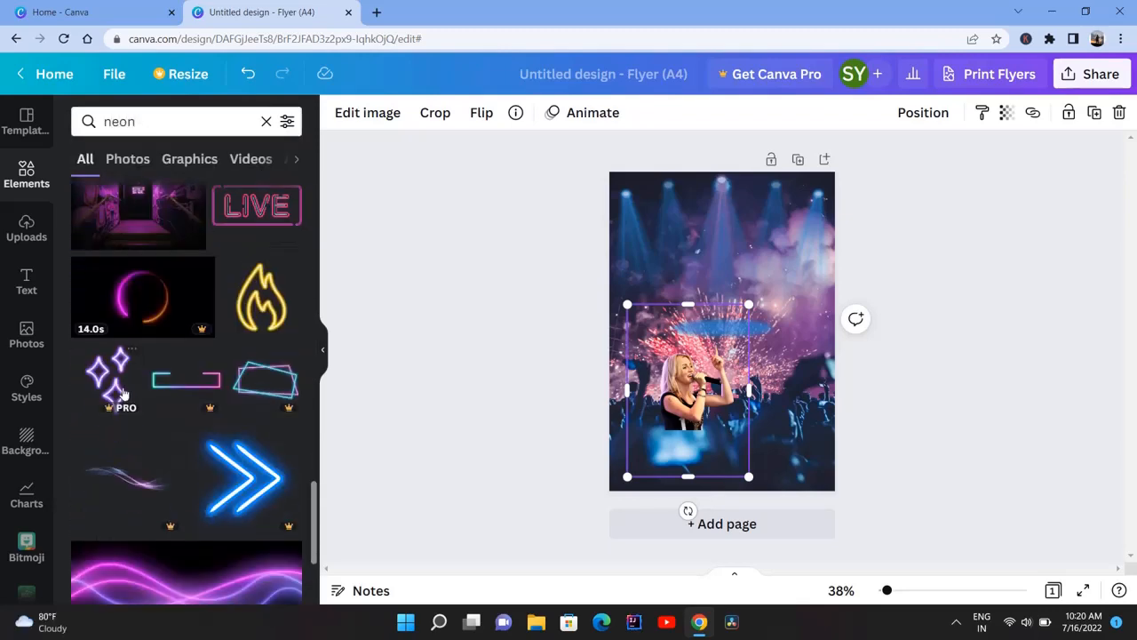
left_click(239, 348)
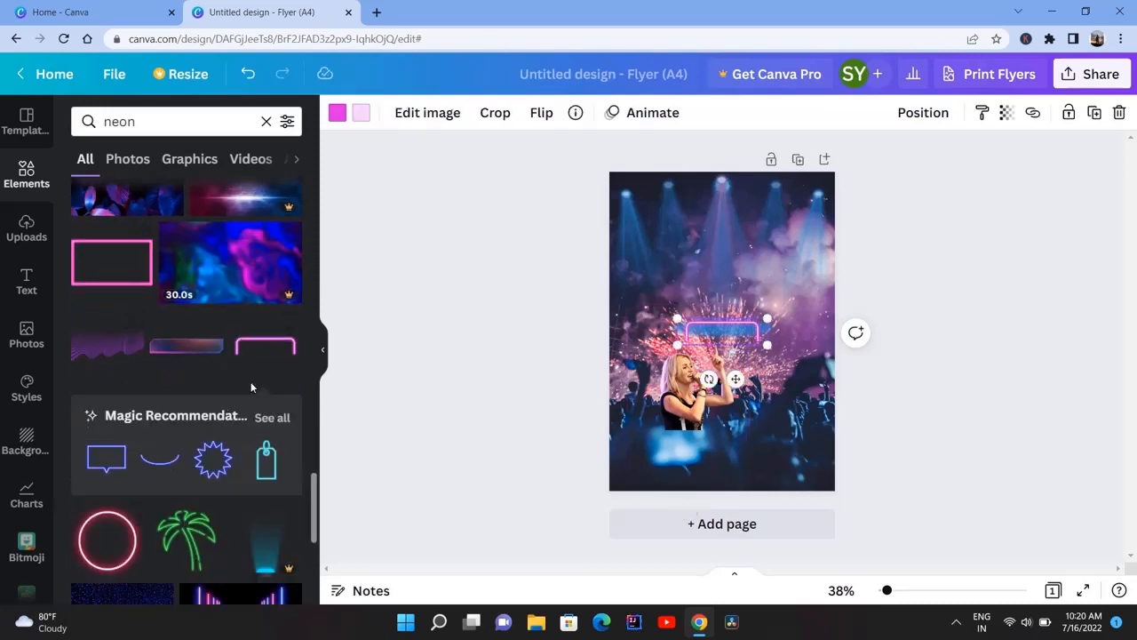
- Add the pink double-ring neon circle from the bracket frame's recommendations, move it up, and delete the bracket frame
left_click(267, 414)
scroll(214, 259, "down", 1)
left_click(264, 387)
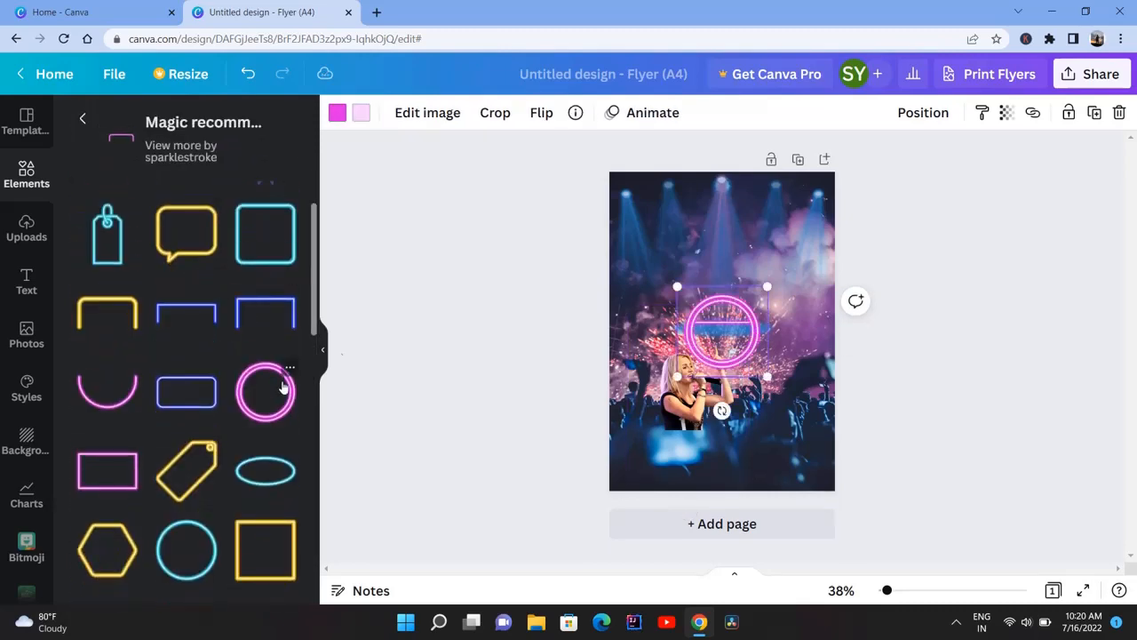
left_click_drag(706, 347, 691, 239)
key("Delete")
- Enlarge the neon circle, centre it in the upper half of the flyer, and set its transparency to 46
left_click_drag(731, 294, 826, 382)
left_click_drag(769, 320, 759, 300)
left_click(1005, 113)
left_click_drag(1001, 175, 919, 197)
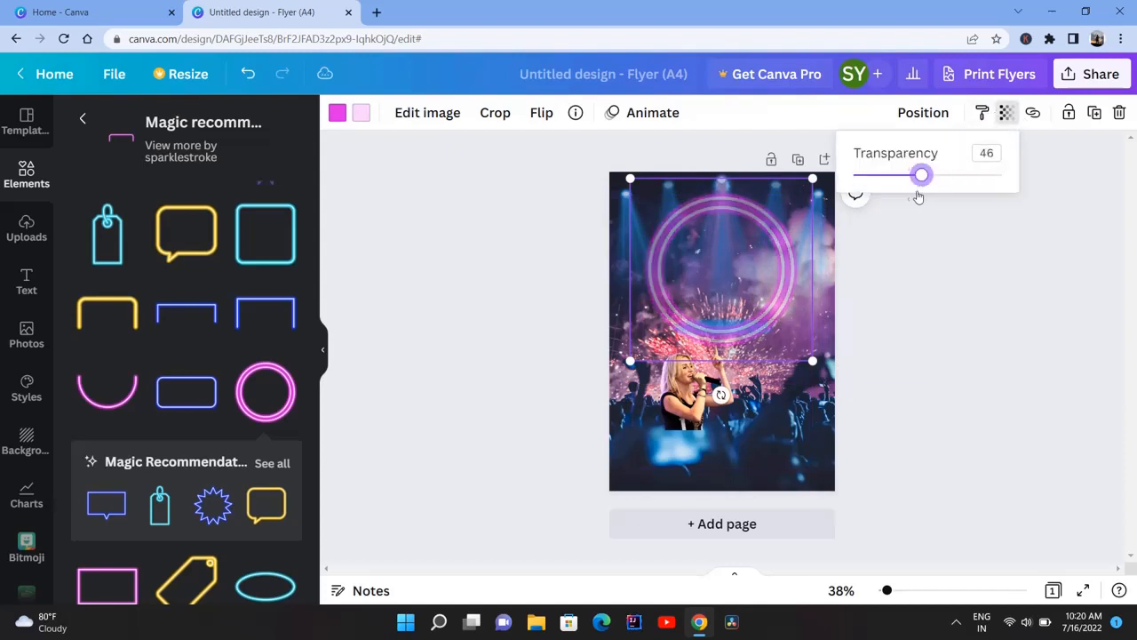
- Move the singer photo onto the neon circle, enlarge it, and centre it within the ring
left_click_drag(683, 401, 715, 278)
left_click_drag(780, 357, 842, 439)
left_click_drag(750, 375, 720, 337)
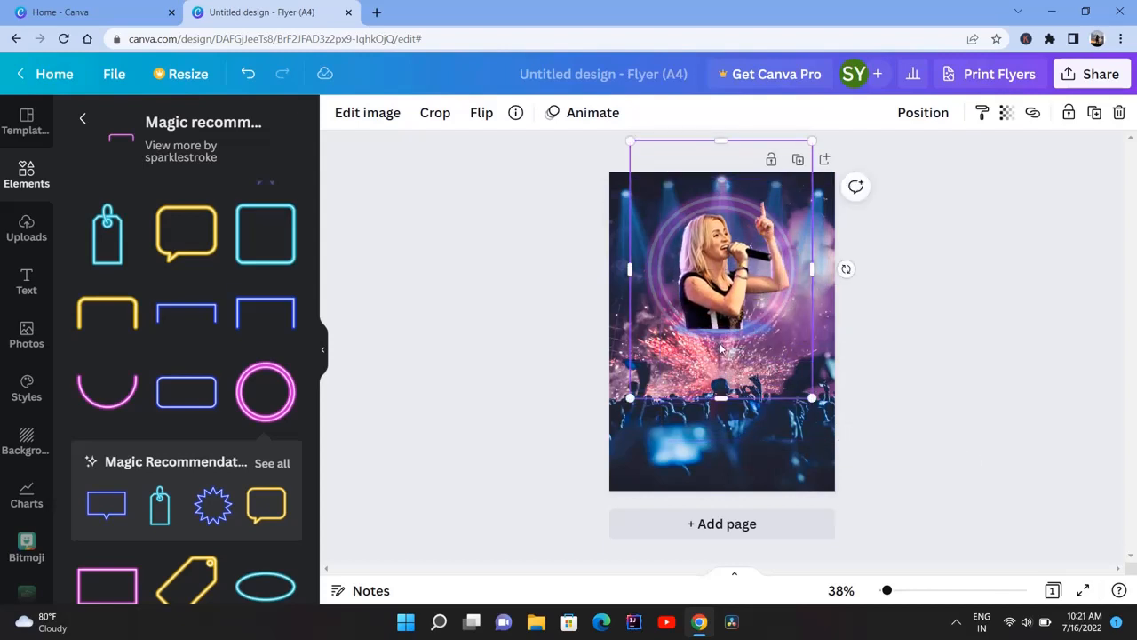
- Search the elements for clouds and add the flat, fluffy purple cloud to the flyer
left_click(74, 122)
left_click(165, 122)
key("BackSpace")
key("BackSpace")
key("BackSpace")
key("BackSpace")
type("clouds")
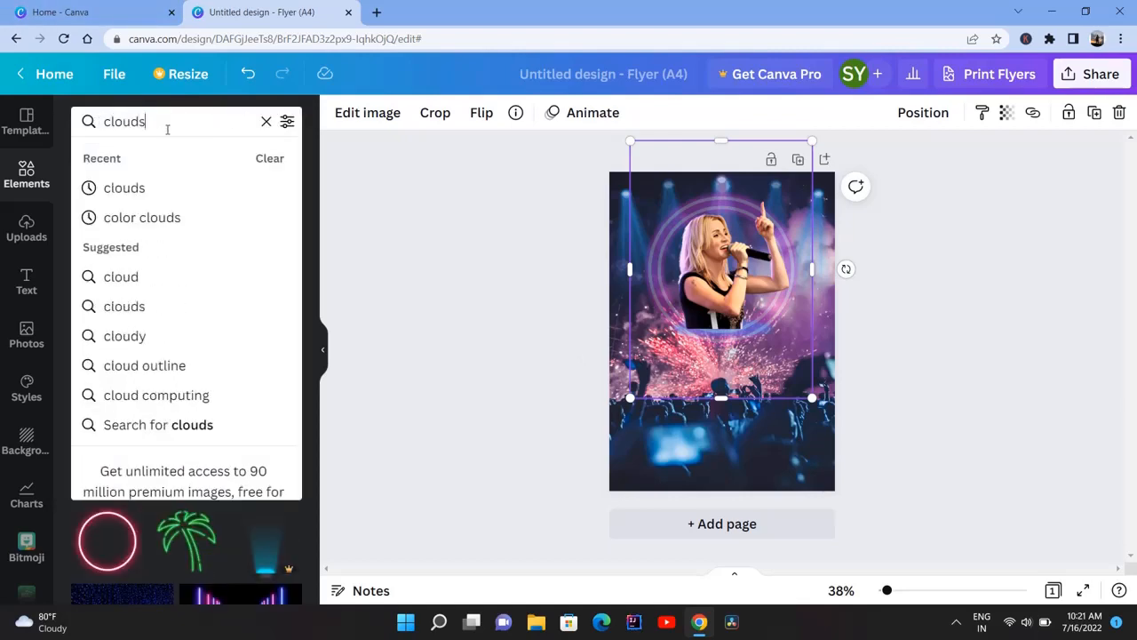
key("Return")
scroll(152, 279, "down", 8)
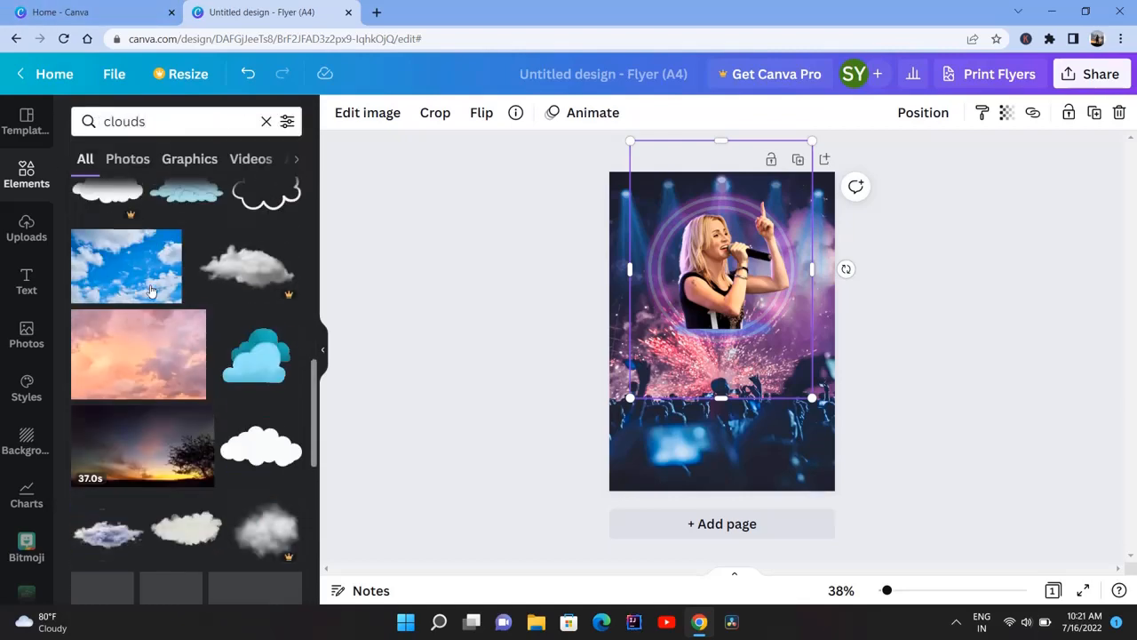
scroll(152, 290, "down", 3)
left_click(108, 309)
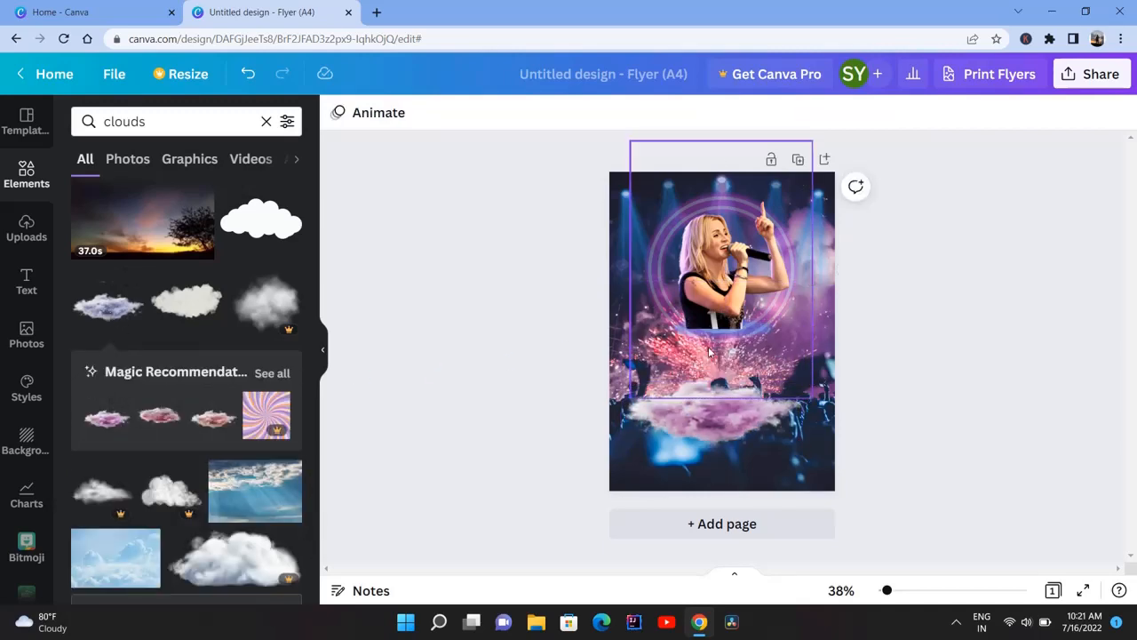
- Adjust the cloud image below the singer to tint 98, saturation 18 and brightness -12
left_click(367, 112)
scroll(183, 414, "down", 2)
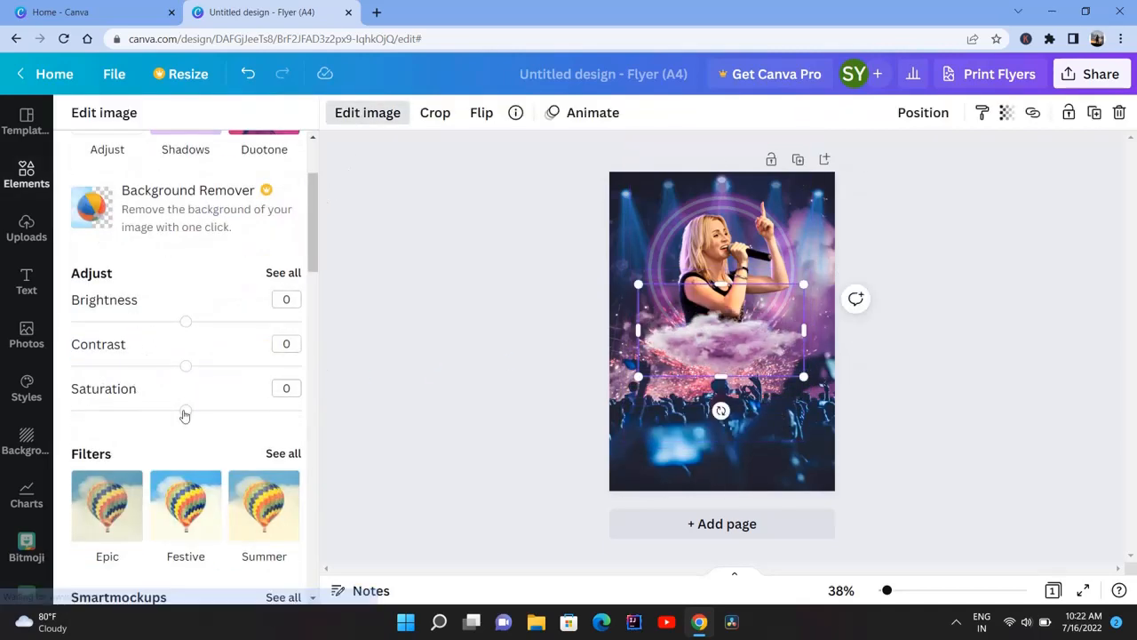
left_click(292, 270)
left_click_drag(185, 314, 287, 315)
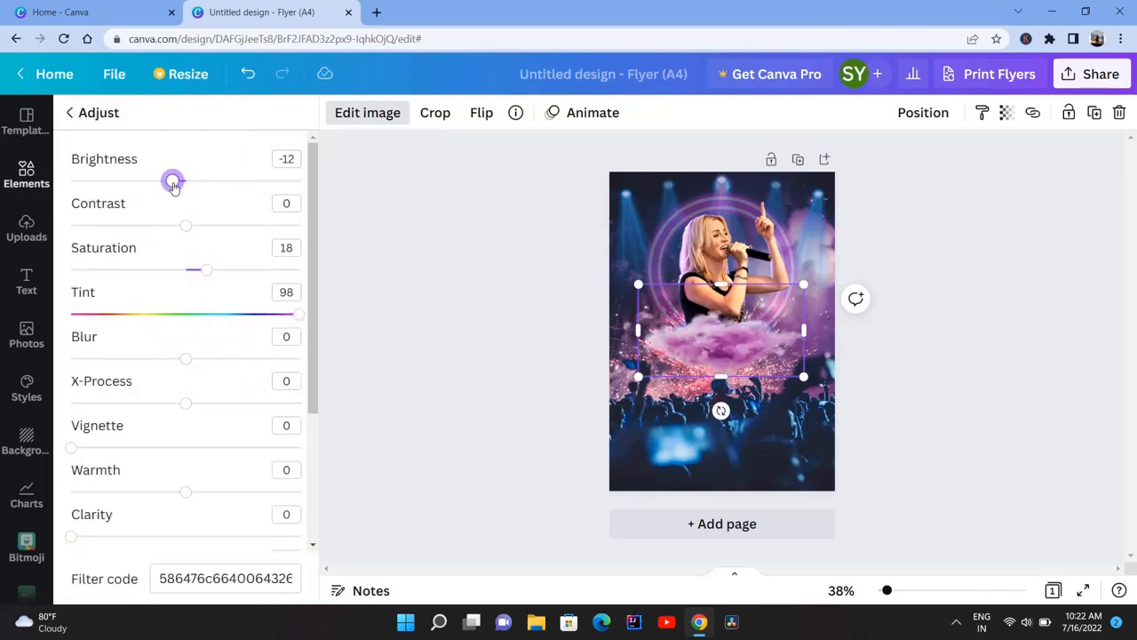
scroll(177, 342, "down", 2)
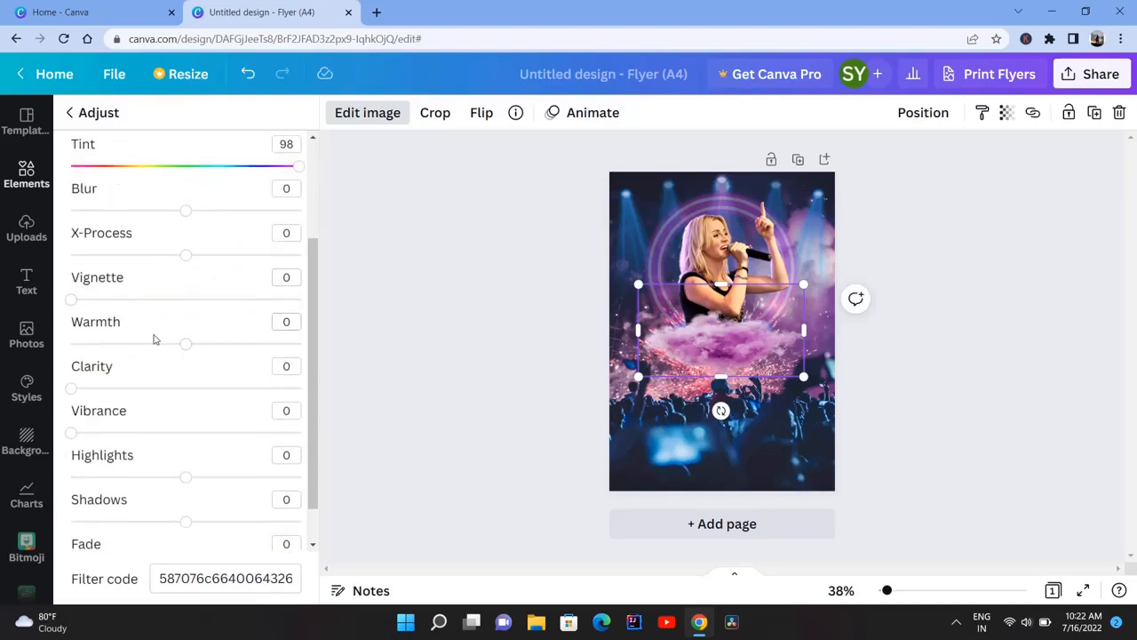
scroll(151, 311, "up", 3)
left_click(347, 229)
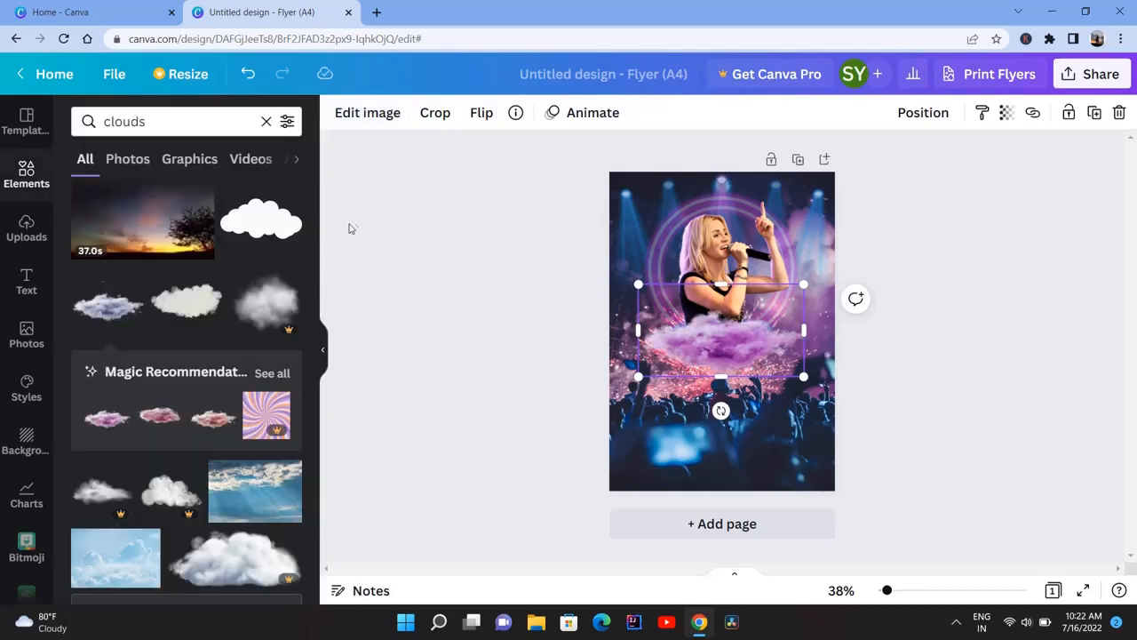
- Add a heading with the singer's full name in capitals, colour it light blue, and set its font to Brake
left_click(27, 282)
left_click(122, 203)
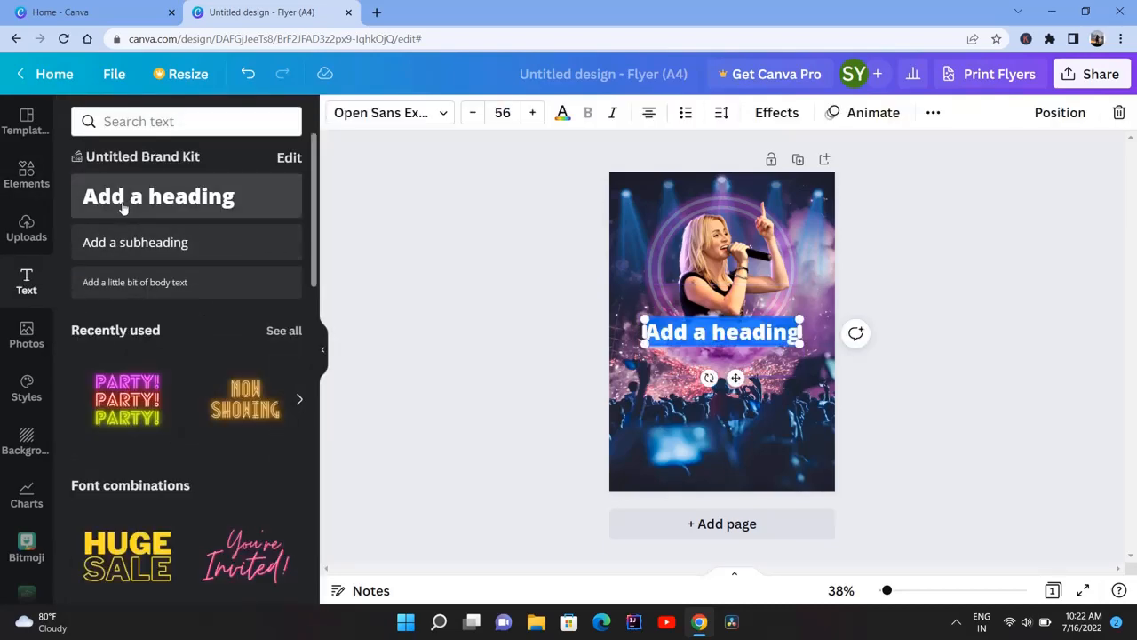
type("AVERY DAVIS")
left_click(561, 112)
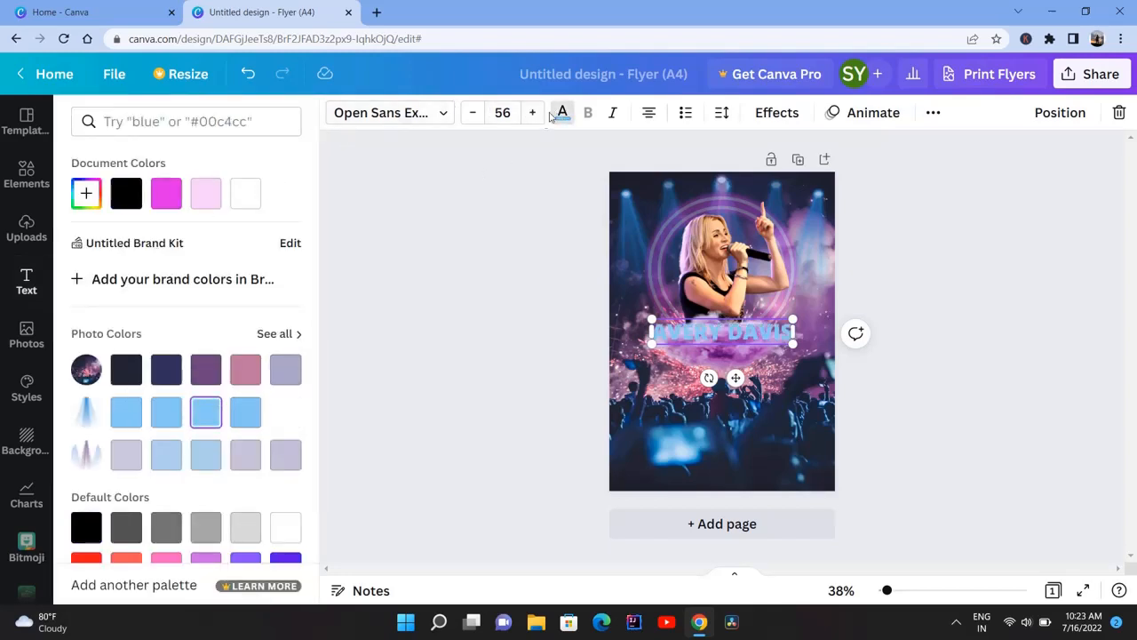
left_click(410, 116)
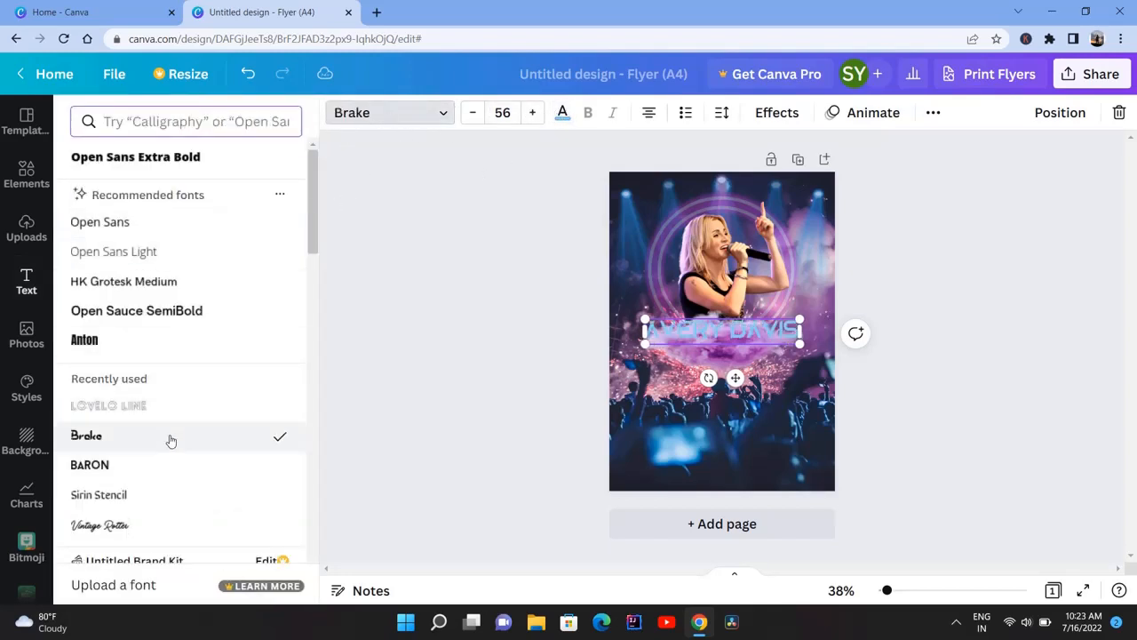
- Change the name heading's text colour to a custom pale blue, around #CFE2ED
left_click(562, 112)
scroll(171, 362, "down", 2)
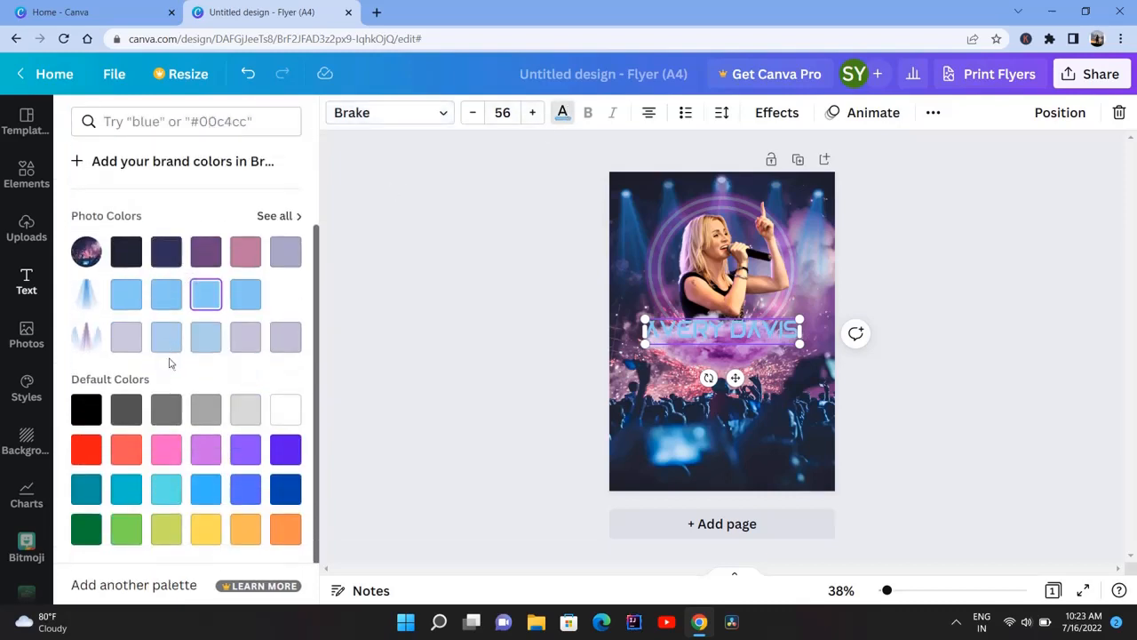
scroll(172, 362, "up", 2)
left_click(86, 193)
left_click(124, 235)
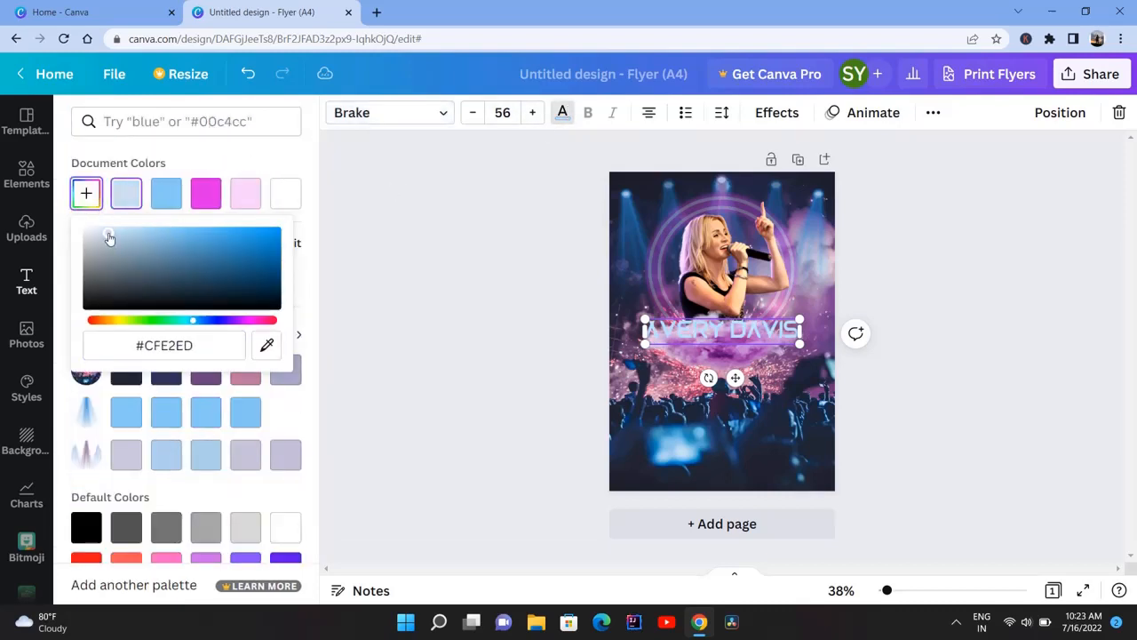
- Shrink the name heading and place it centred over the purple cloud
left_click_drag(646, 322, 693, 326)
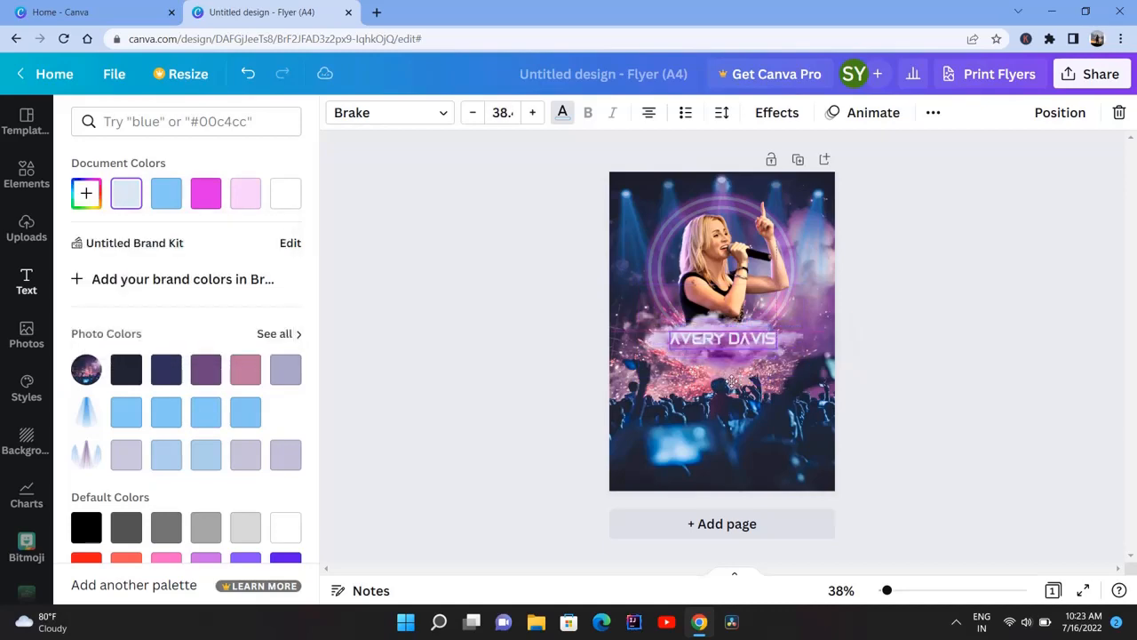
scroll(772, 300, "up", 5)
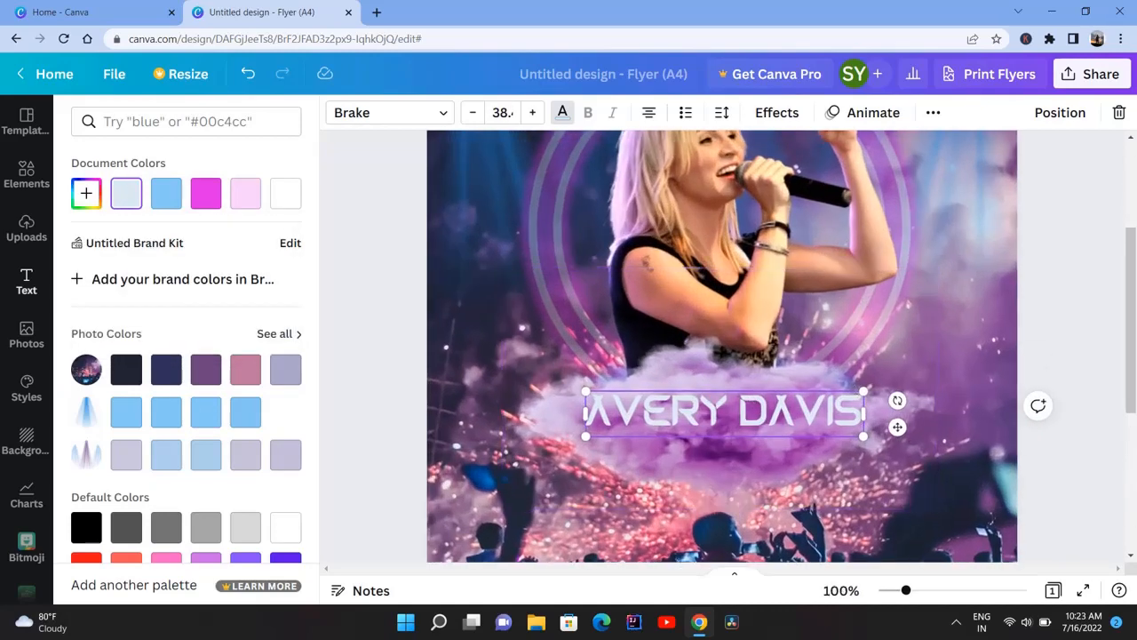
left_click_drag(863, 391, 804, 405)
scroll(525, 299, "down", 3)
left_click(526, 299)
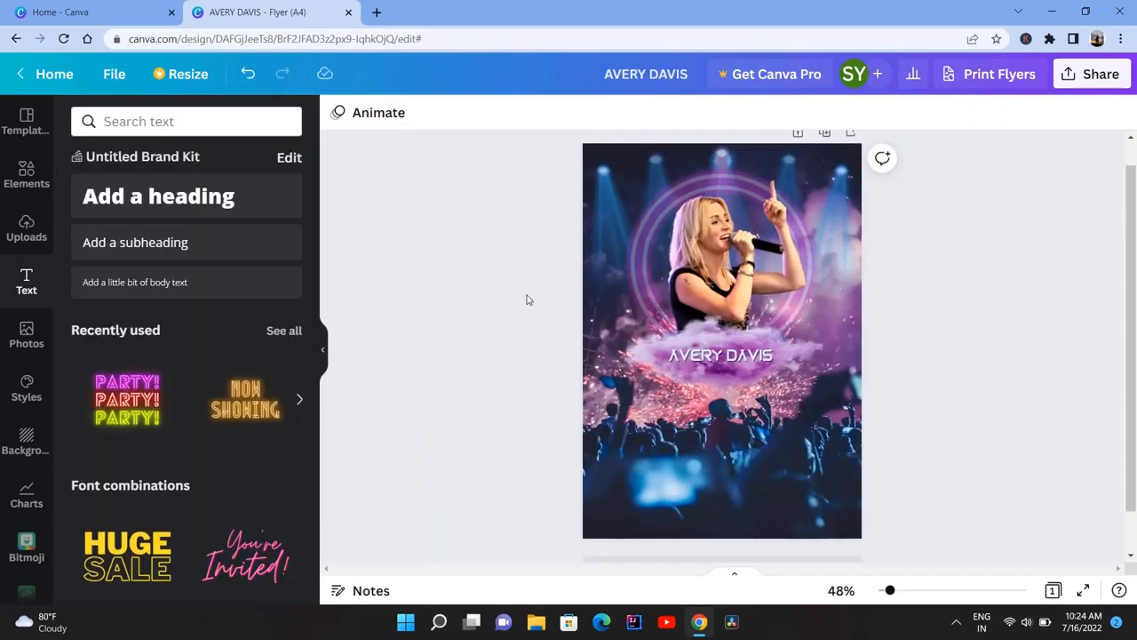
- Apply the Pop duotone at intensity 0.3 to the singer photo, and set brightness 18, contrast 25 and saturation 13
left_click(673, 258)
left_click(368, 112)
left_click(264, 245)
left_click(93, 287)
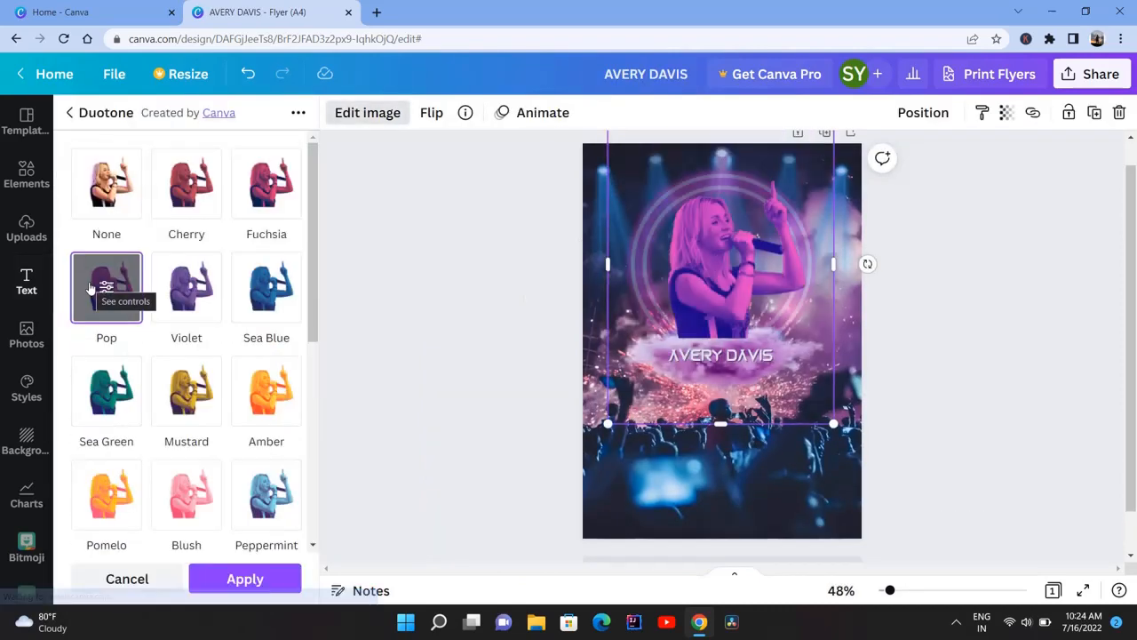
left_click(89, 287)
left_click_drag(299, 263, 140, 263)
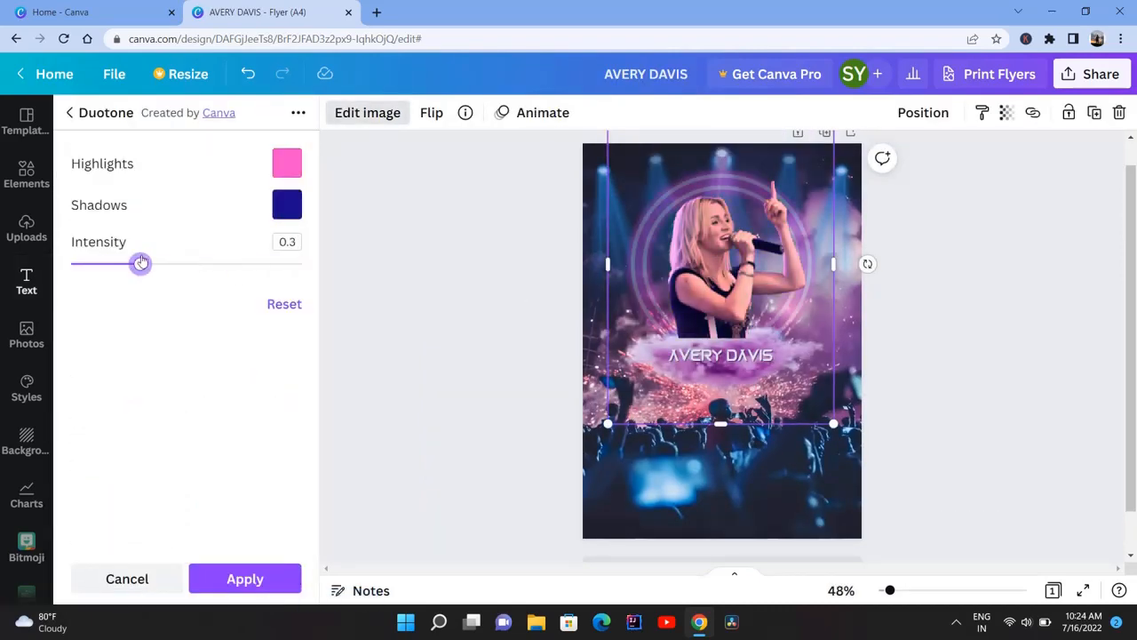
left_click(258, 578)
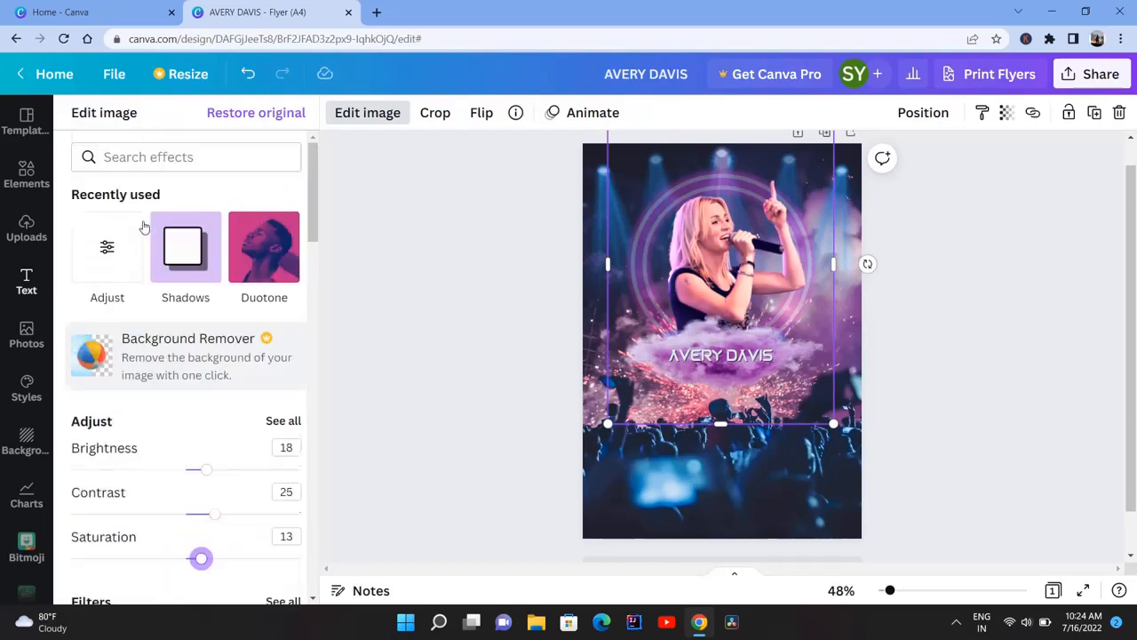
- Apply a Glow shadow to the singer photo
left_click(182, 244)
left_click(180, 193)
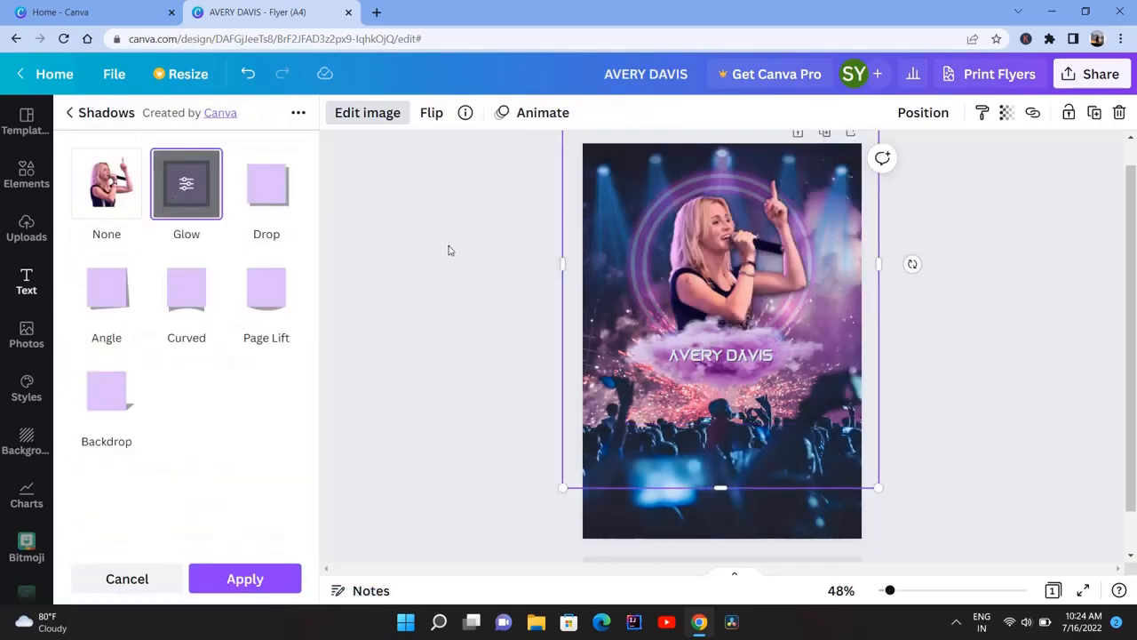
left_click(449, 250)
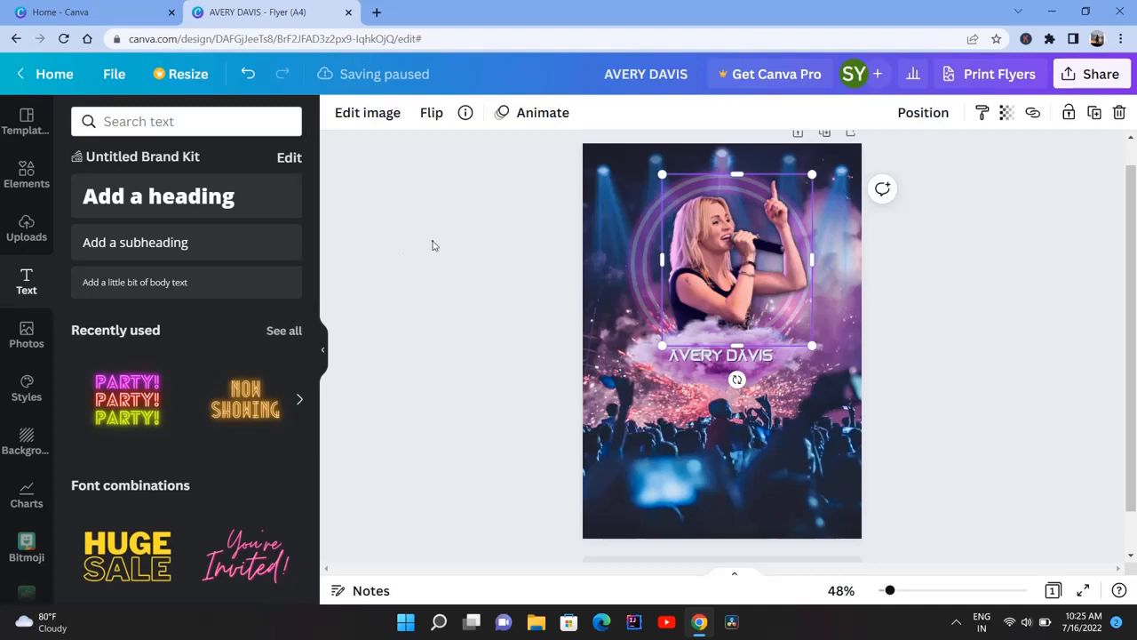
- Add a MUSIC heading in the Lovelo Line font with a Neon effect at intensity 69
left_click(139, 196)
type("MUSIC")
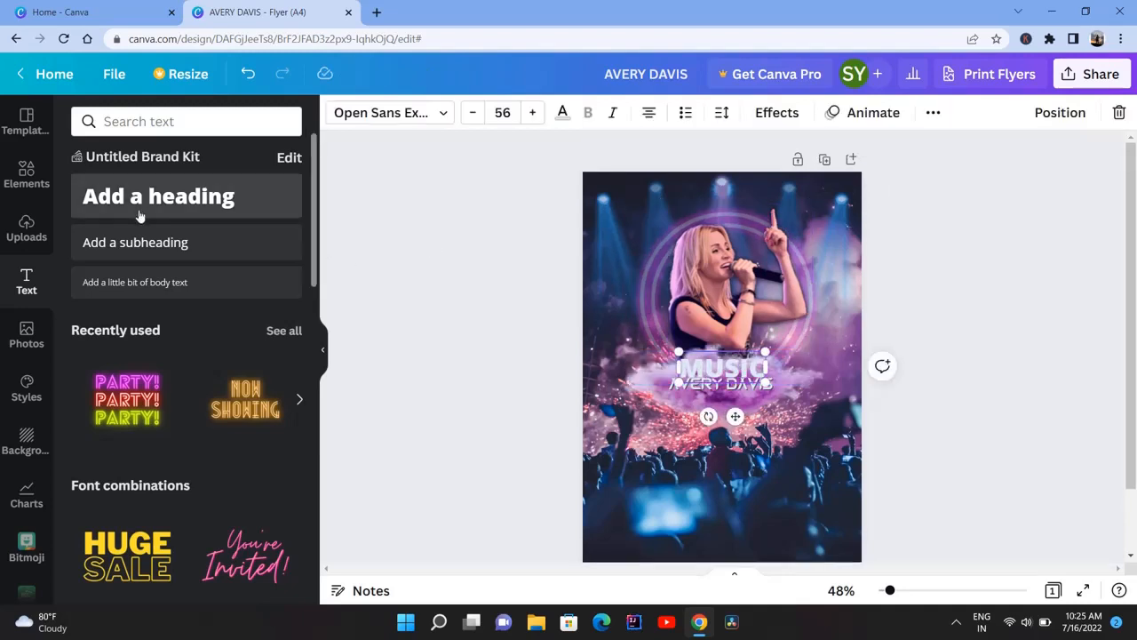
left_click(391, 113)
left_click(207, 435)
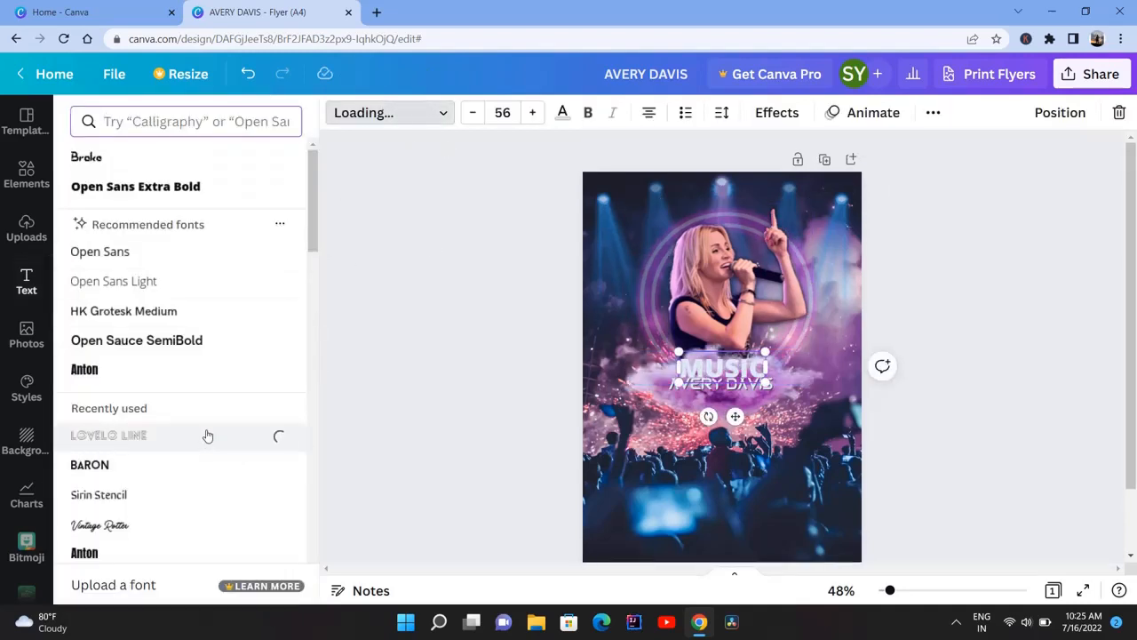
left_click(771, 112)
left_click(189, 440)
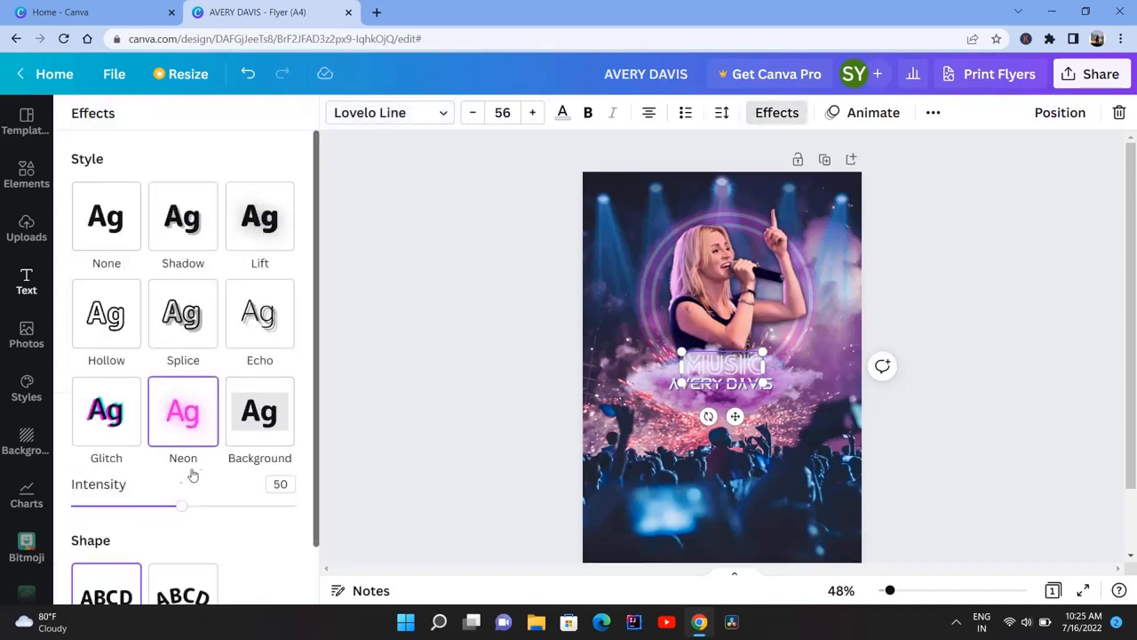
- Widen the MUSIC heading's letter spacing, then enlarge it to size 113 and centre it below the purple cloud
left_click(722, 112)
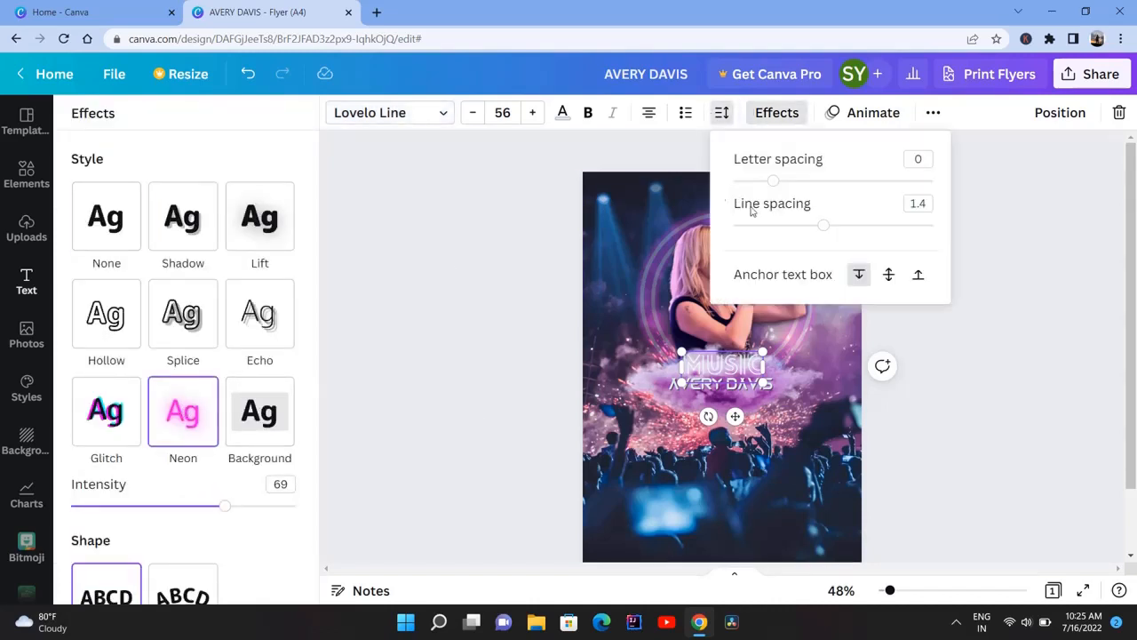
left_click_drag(736, 416, 691, 473)
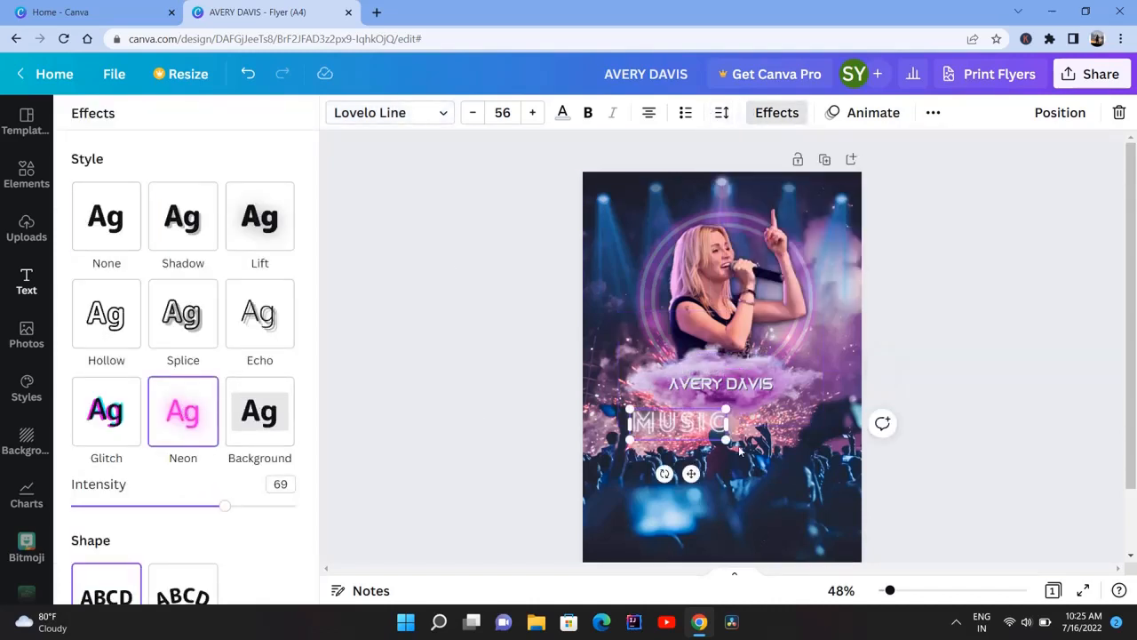
left_click_drag(726, 440, 824, 472)
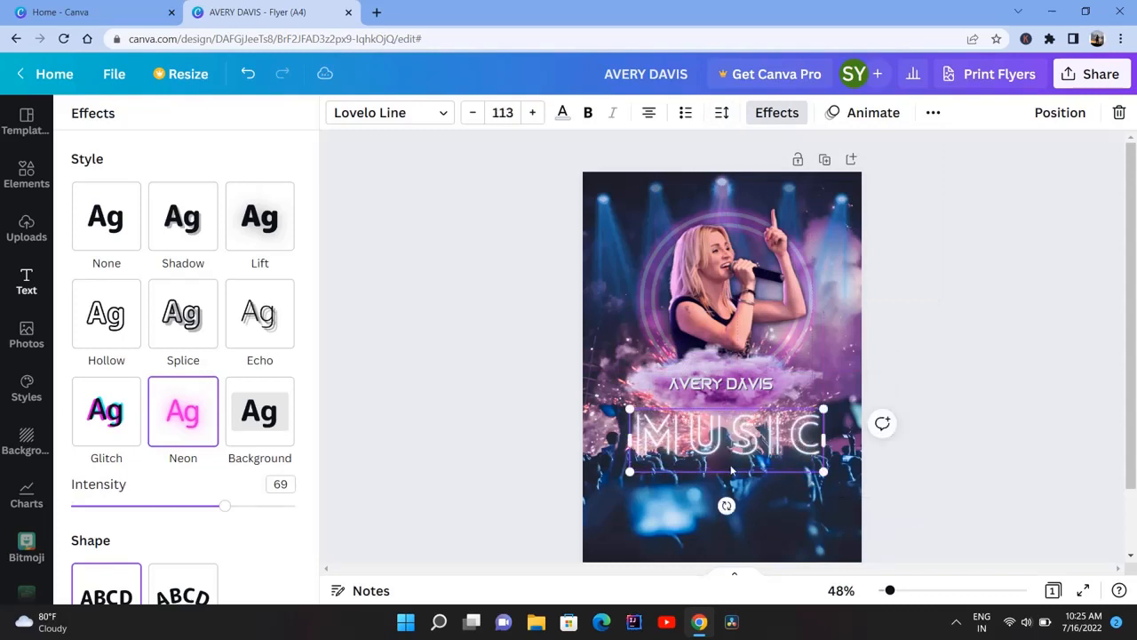
left_click_drag(742, 473, 735, 460)
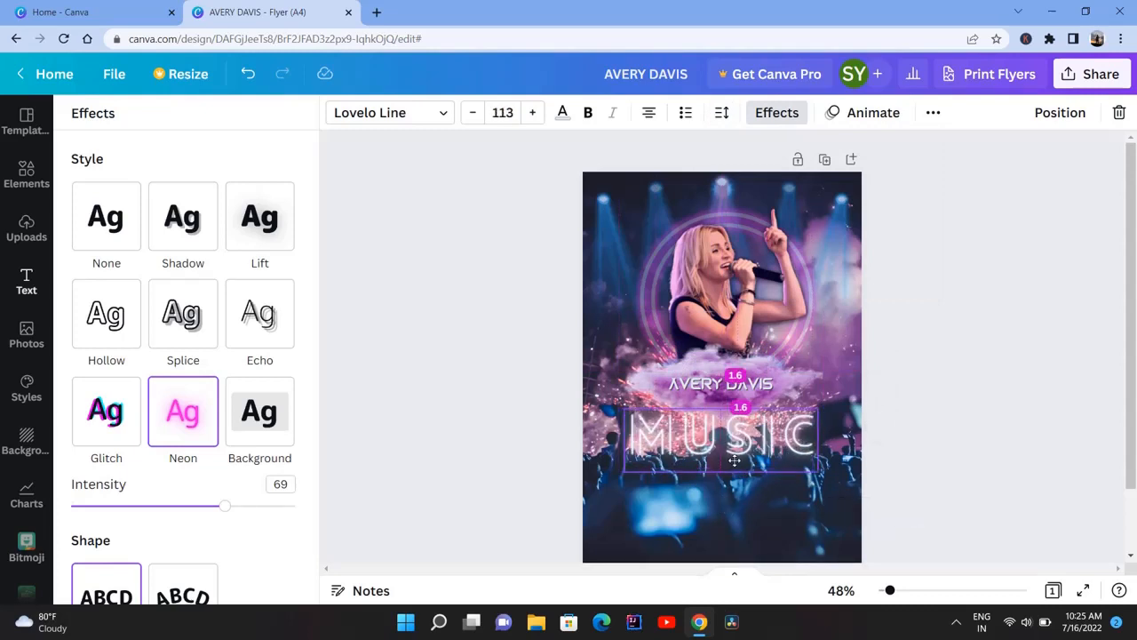
- Change the MUSIC heading's text colour to a custom bright blue, around #36B3FF
left_click(562, 113)
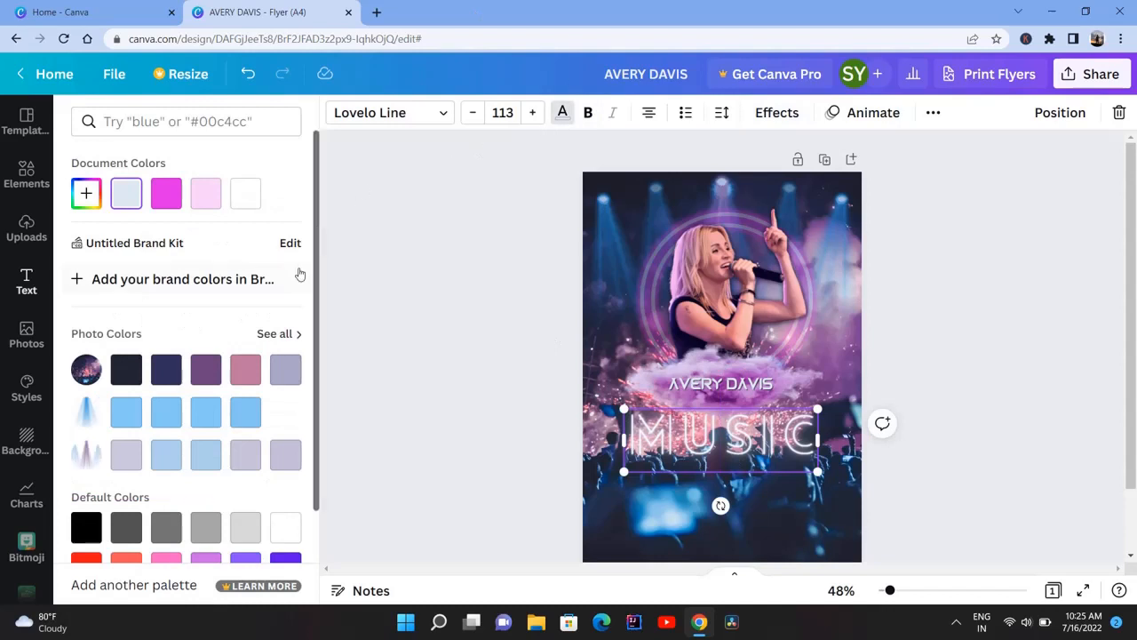
scroll(168, 286, "down", 2)
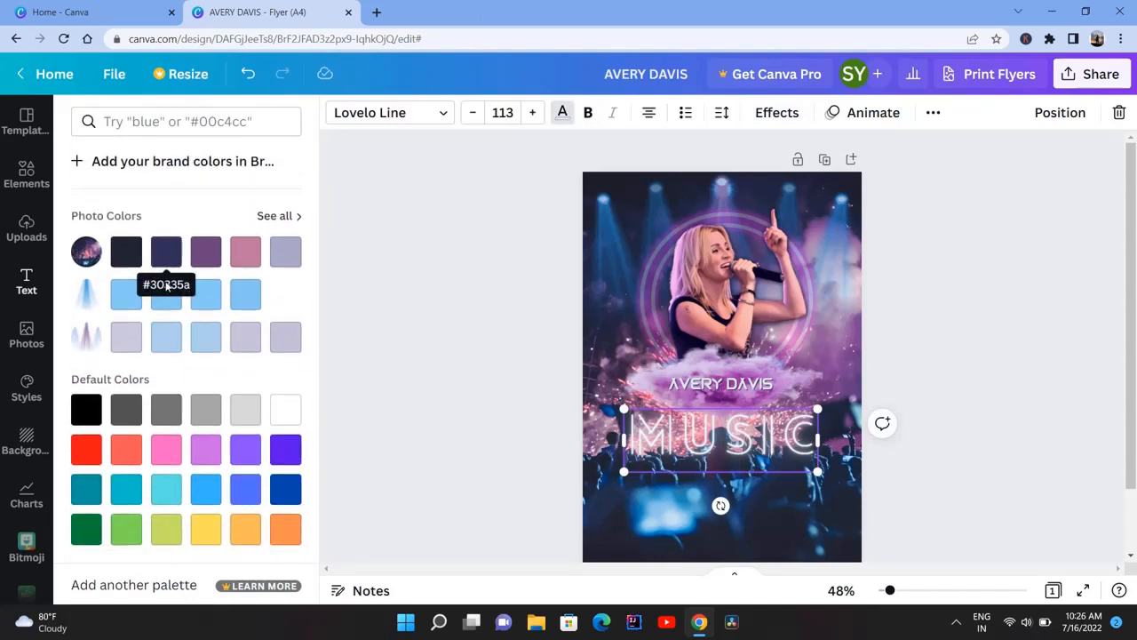
left_click(127, 299)
scroll(240, 300, "up", 2)
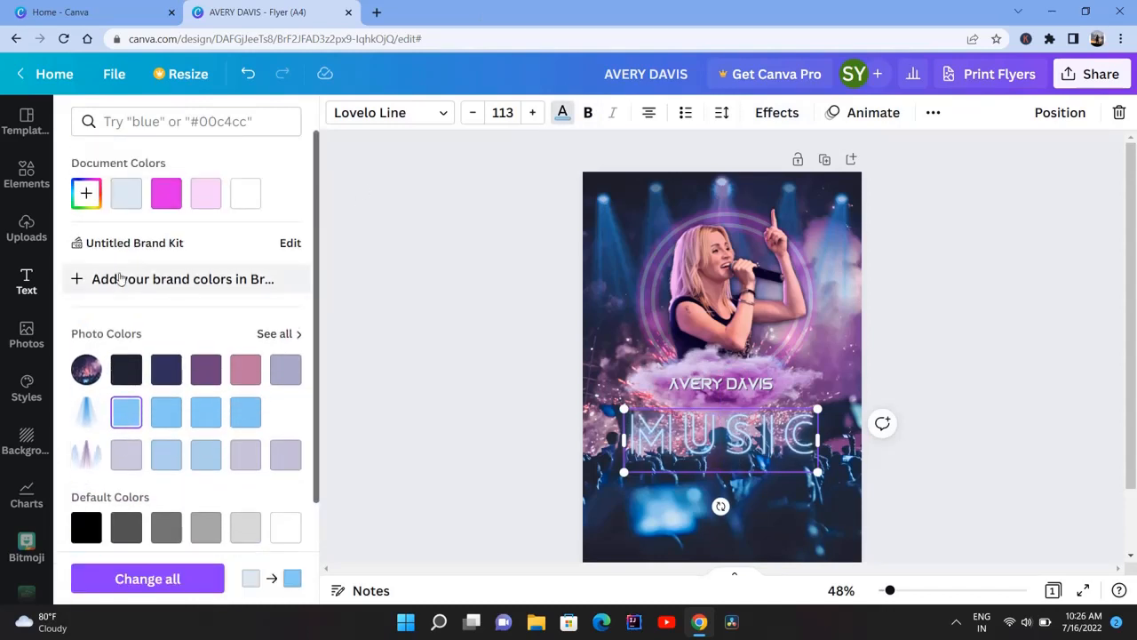
left_click(86, 193)
left_click_drag(182, 233, 265, 246)
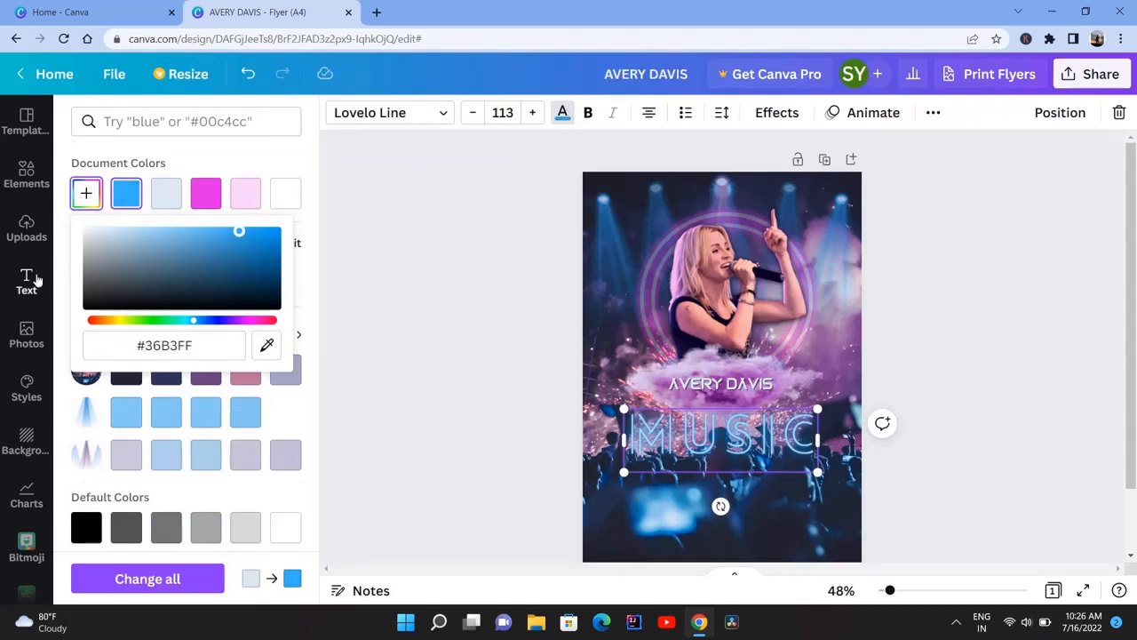
- Add a CONCERT heading below MUSIC in the Lovelo Line font
left_click(26, 281)
left_click(131, 199)
type("CONCERT")
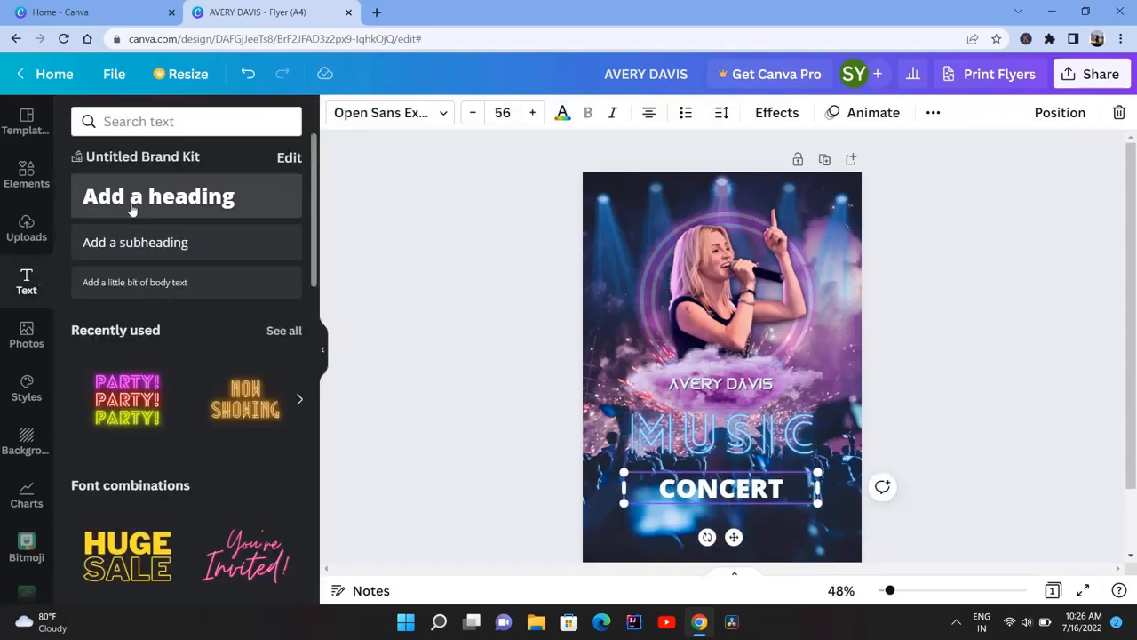
left_click(428, 113)
left_click(108, 186)
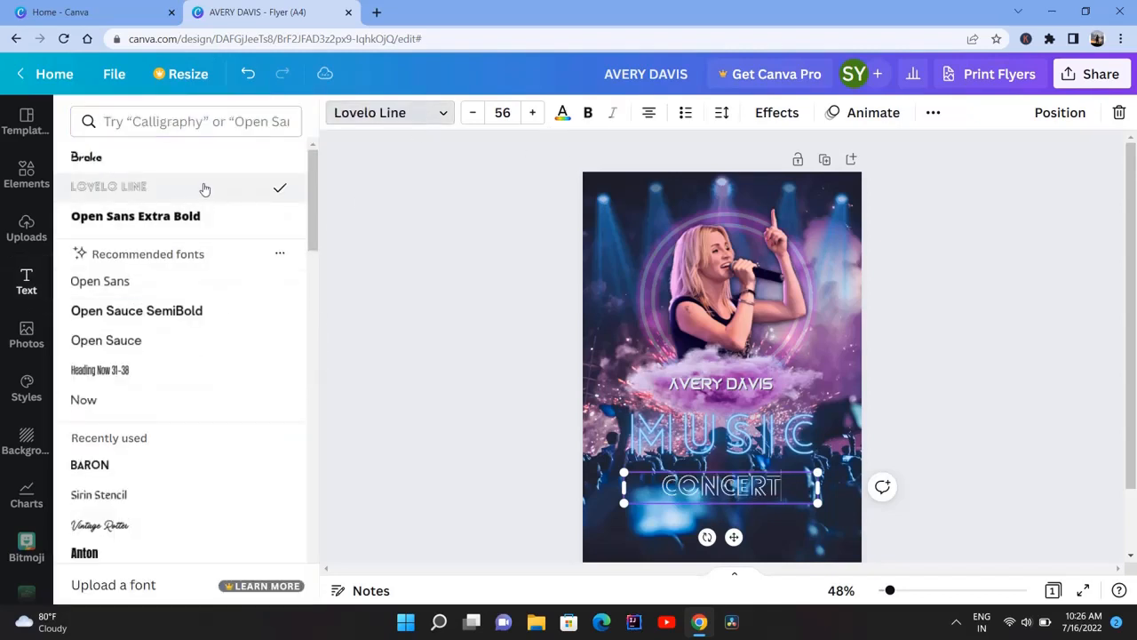
- Change the CONCERT heading's text colour to a custom light salmon pink, around #FFBABA
left_click(559, 112)
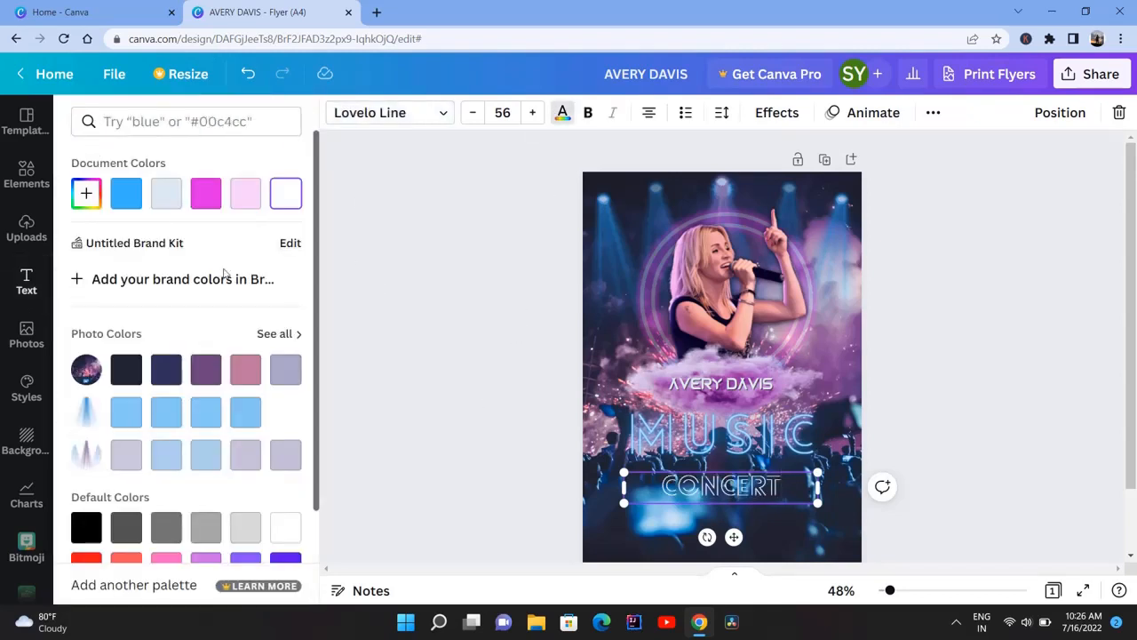
scroll(224, 274, "down", 3)
left_click(127, 451)
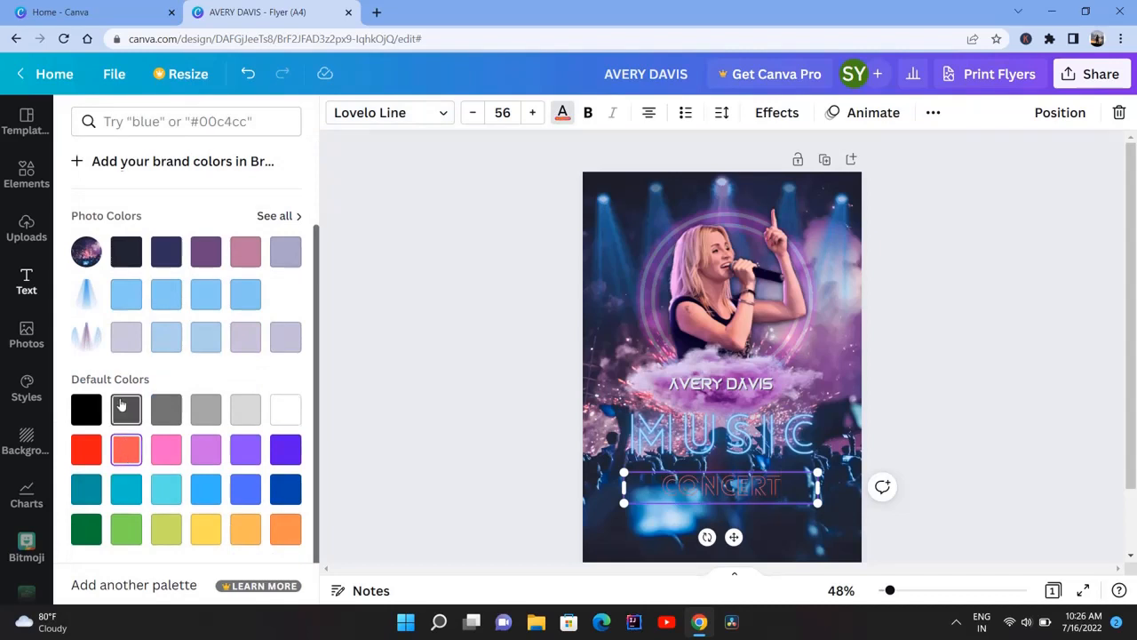
scroll(121, 405, "up", 3)
left_click(86, 192)
left_click_drag(216, 235, 155, 229)
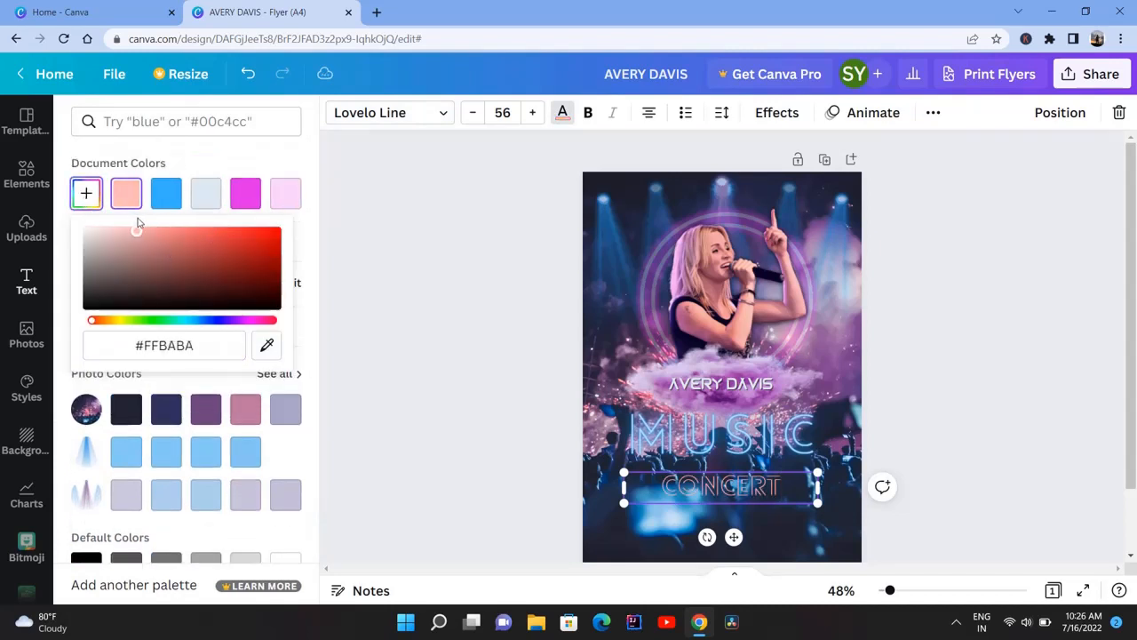
- Apply the Neon effect at intensity 50 to the CONCERT heading and centre it closer beneath MUSIC
left_click(777, 112)
left_click(190, 392)
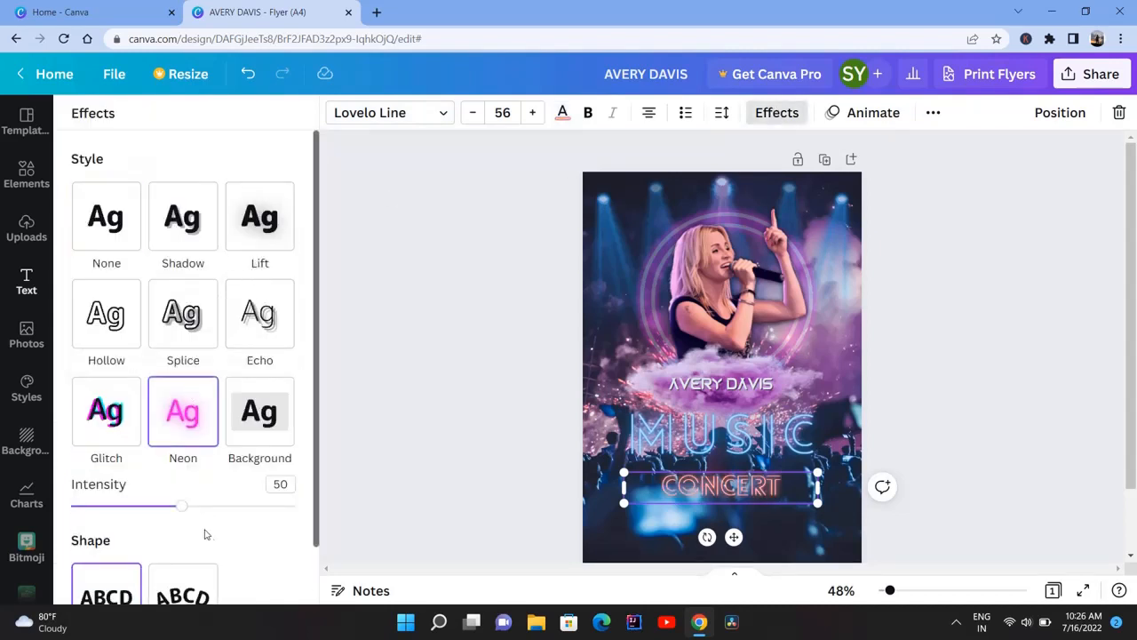
left_click_drag(734, 537, 730, 529)
left_click(377, 397)
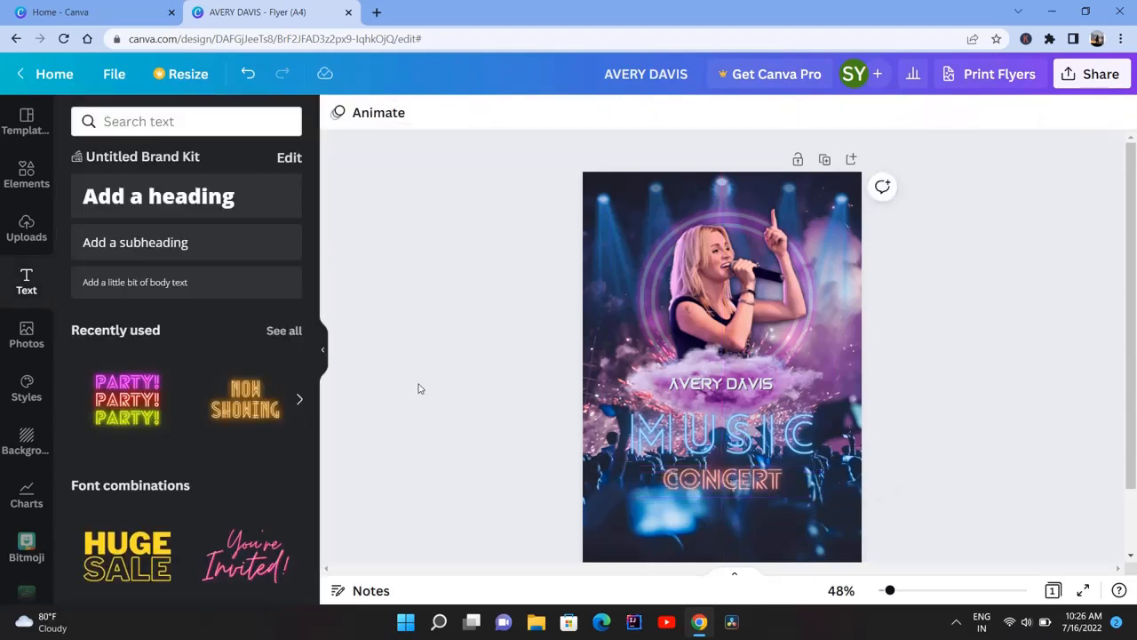
- Add a YOURCLUB heading at the top centre of the flyer with a PRESENTS subheading below it
scroll(599, 448, "down", 4)
scroll(601, 448, "up", 4)
scroll(602, 448, "up", 1)
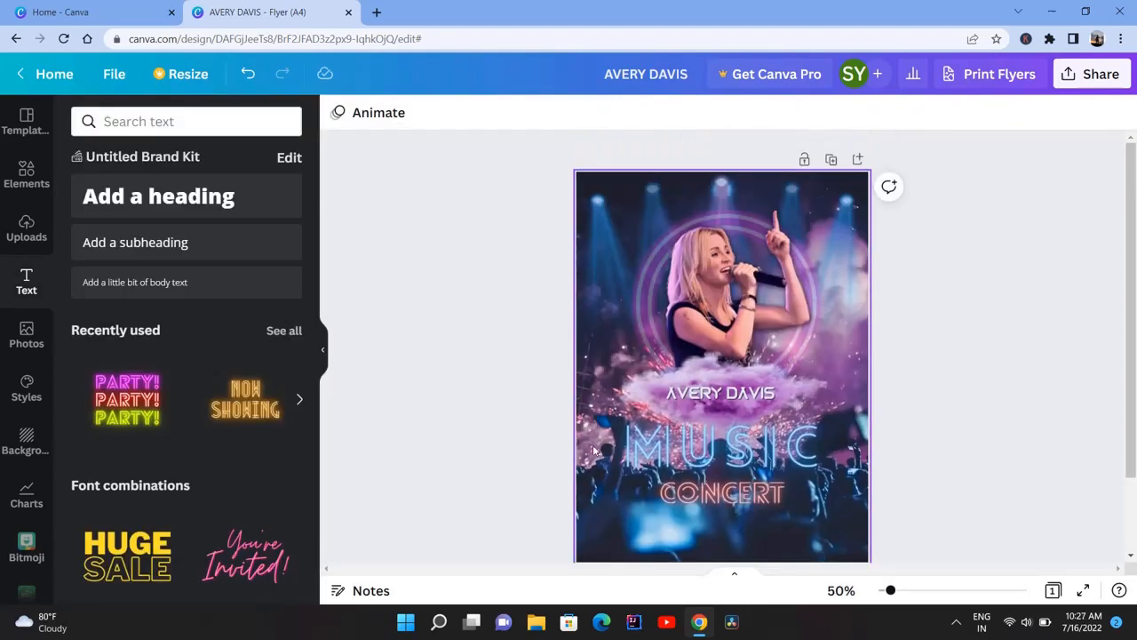
left_click(206, 211)
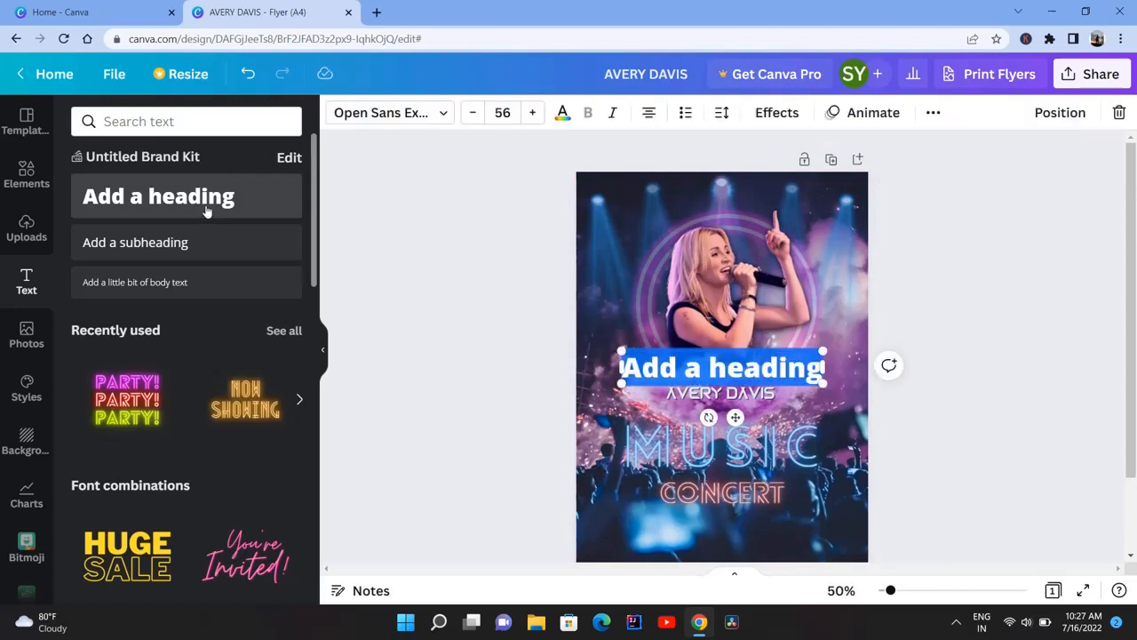
type("YOURCLUB")
left_click_drag(724, 380, 728, 205)
left_click(255, 243)
type("PRESENTS")
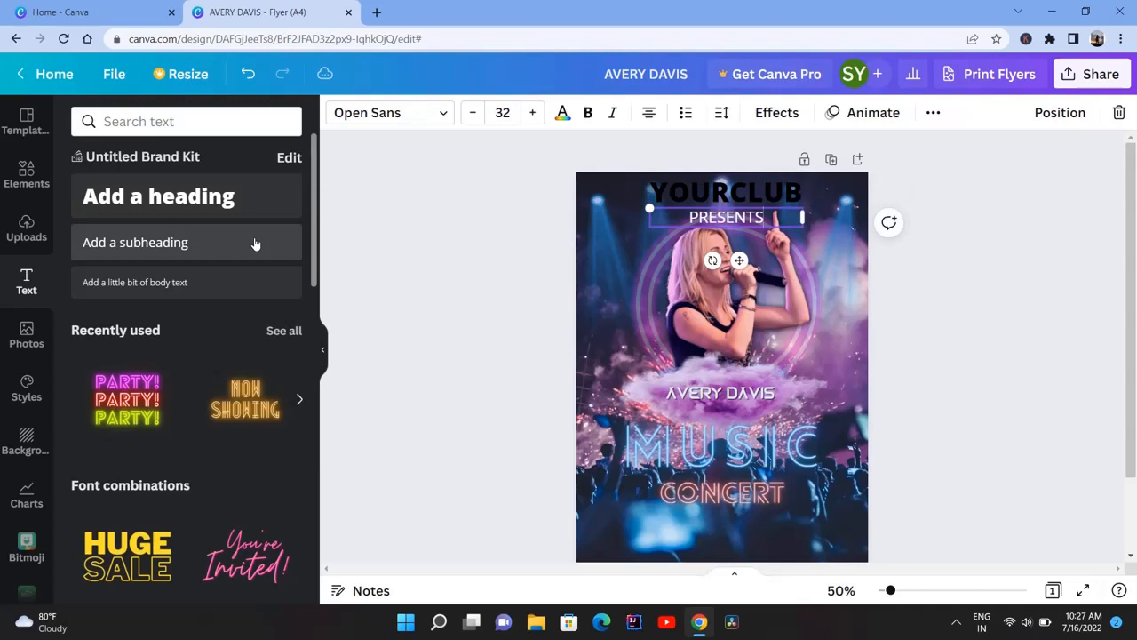
- Add a "BOOK YOUR TICKETS:" subheading in the flyer's upper right corner and shrink the YOURCLUB heading
left_click(599, 264)
left_click(203, 241)
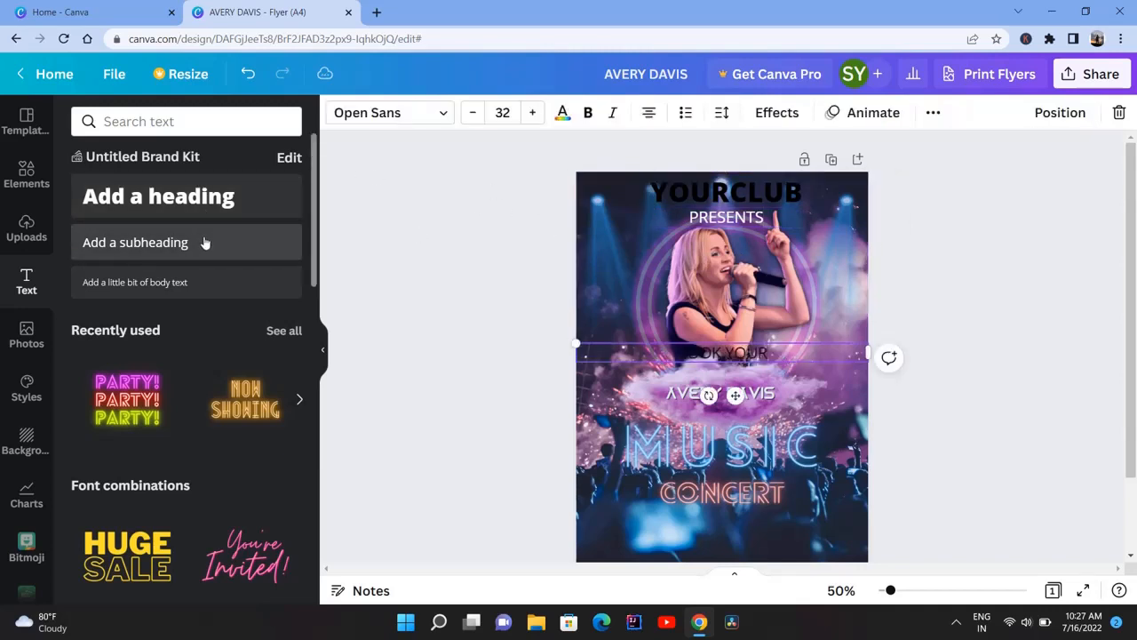
left_click_drag(736, 395, 863, 235)
left_click(724, 193)
left_click(746, 193)
mouse_move(826, 195)
left_mouse_down()
mouse_move(865, 194)
mouse_move(762, 200)
mouse_move(807, 183)
left_mouse_up()
left_click(851, 194)
left_click(229, 205)
type("WWW.M")
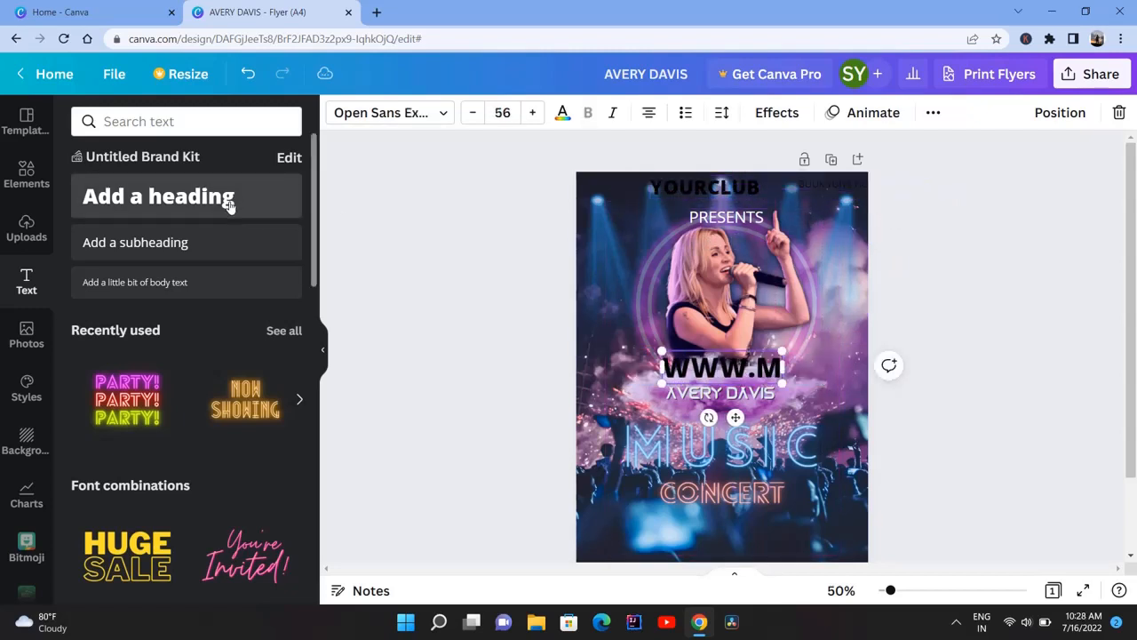
type("USICCONCERT.V")
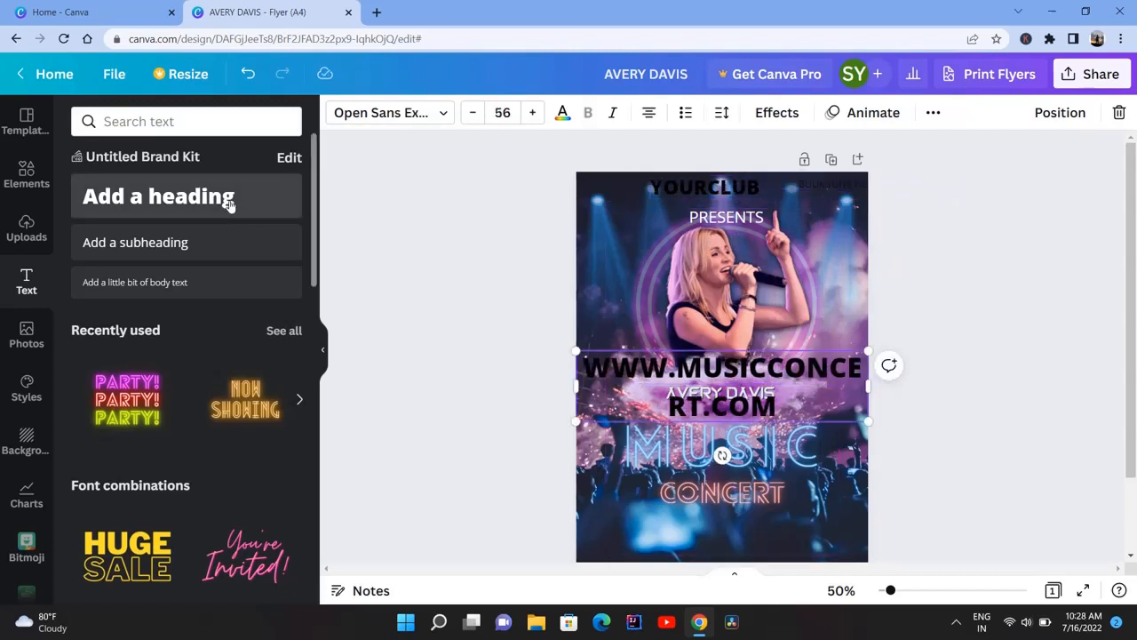
left_click_drag(576, 422, 745, 380)
left_click_drag(744, 366, 713, 364)
left_click_drag(804, 397, 855, 225)
- Add a FRIDAY heading, shrink it to about size 31.8 and place it in the flyer's upper left corner
left_click(231, 216)
type("FRIDY")
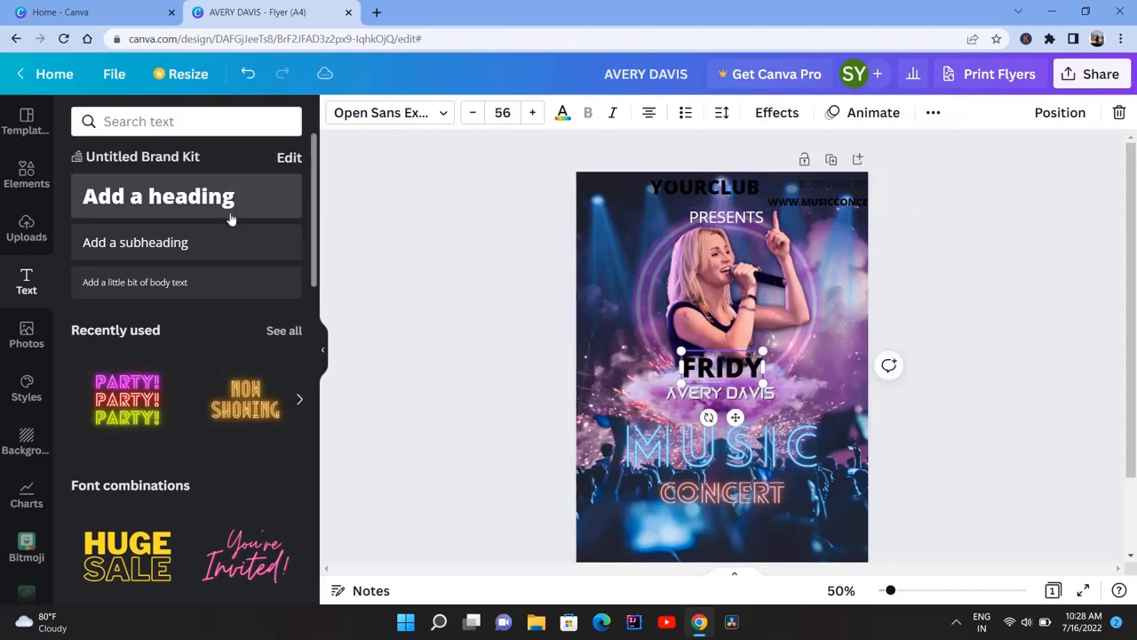
left_click_drag(731, 412, 635, 232)
left_click_drag(677, 174, 635, 189)
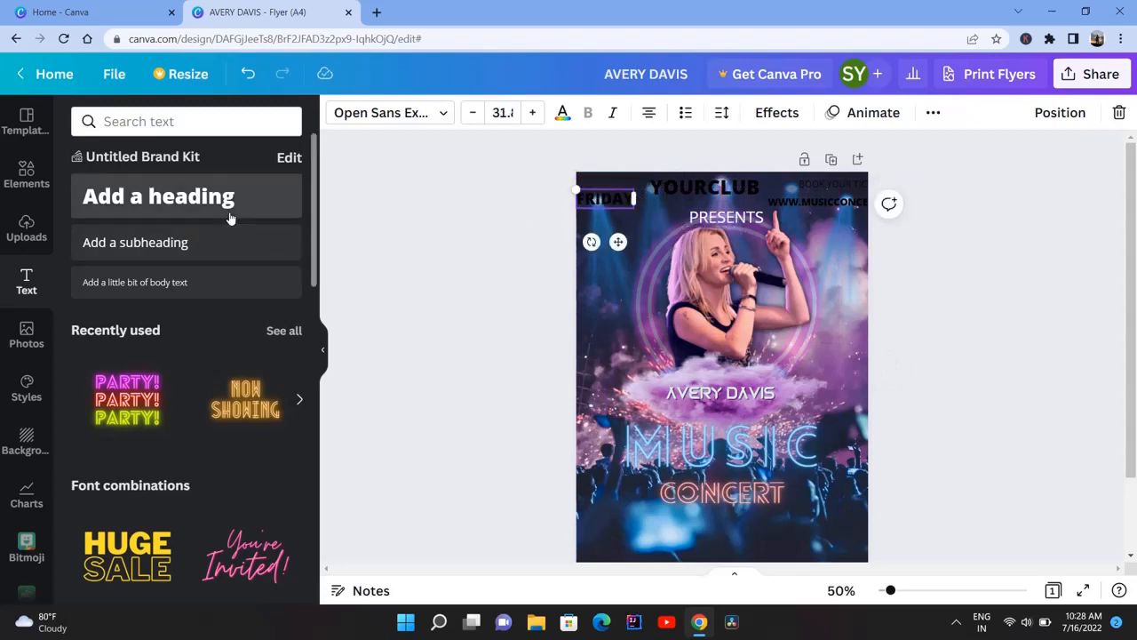
- Add the subheadings 07 and AUGUST stacked below FRIDAY
left_click(240, 240)
type("07")
left_click(535, 275)
left_click(259, 235)
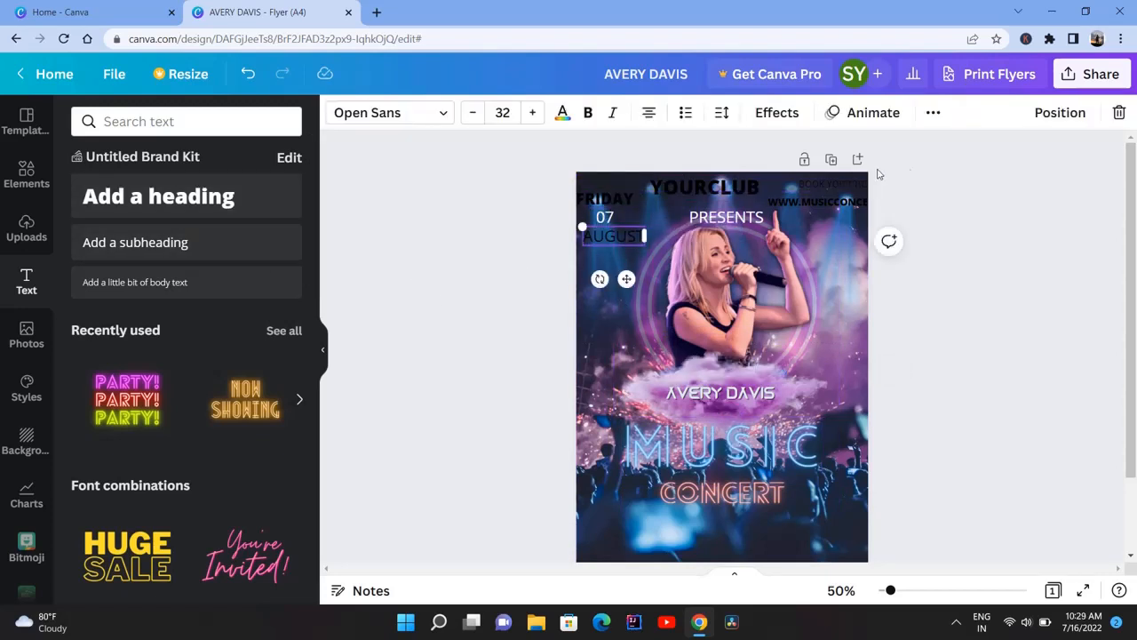
- Set the club, date, ticket and website texts together to the Sirin Stencil font in white
left_click_drag(878, 174, 729, 218)
left_click_drag(588, 236, 586, 238)
left_click(434, 112)
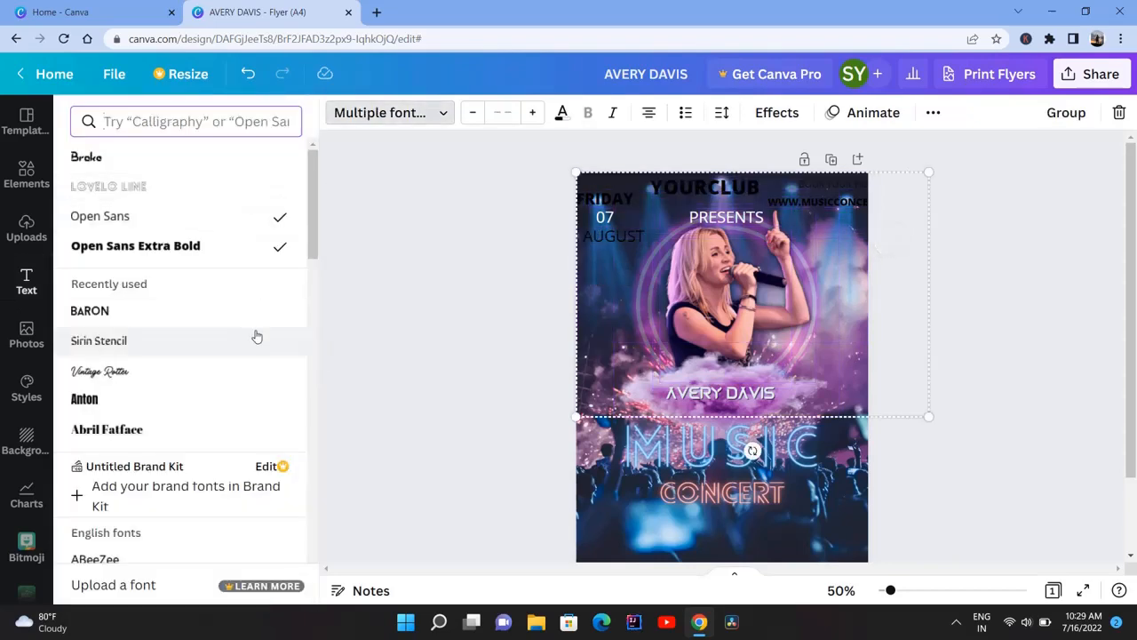
left_click(254, 336)
left_click(561, 112)
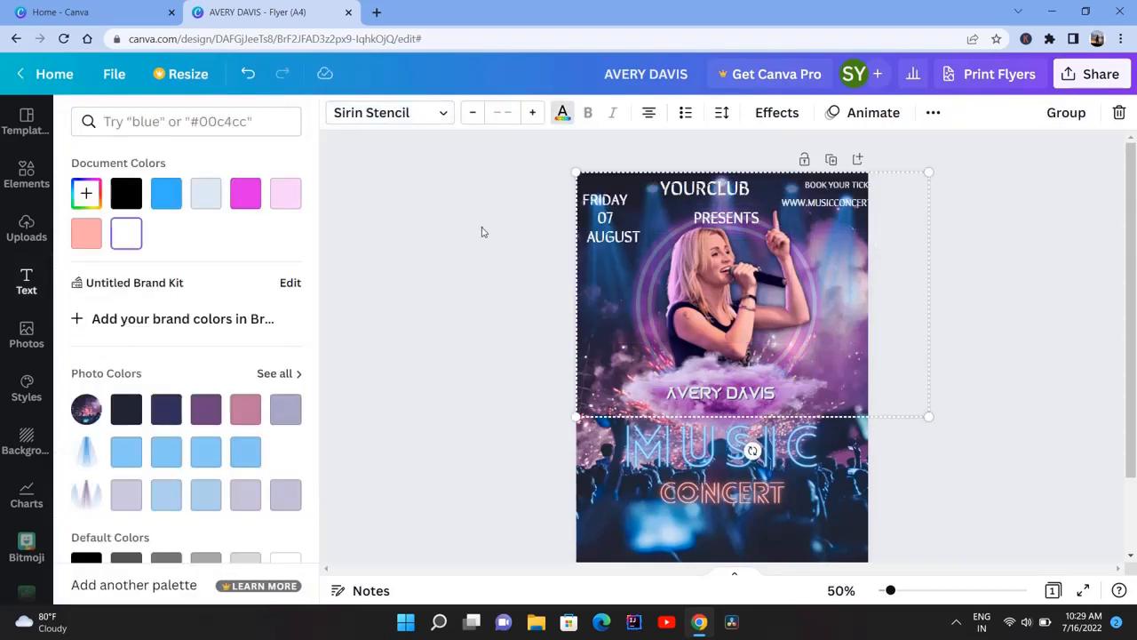
left_click(484, 231)
- Stack FRIDAY, 07 and AUGUST closely as a left-aligned date block in the flyer's upper left corner
scroll(622, 217, "up", 8)
scroll(605, 222, "left", 2)
left_click_drag(612, 264, 609, 193)
left_click_drag(597, 358, 590, 267)
left_click(663, 86)
left_click(663, 85)
left_click(663, 85)
left_click(663, 85)
left_click(663, 85)
- Shrink YOURCLUB and PRESENTS and centre PRESENTS directly beneath YOURCLUB at the top of the flyer
left_click(595, 187)
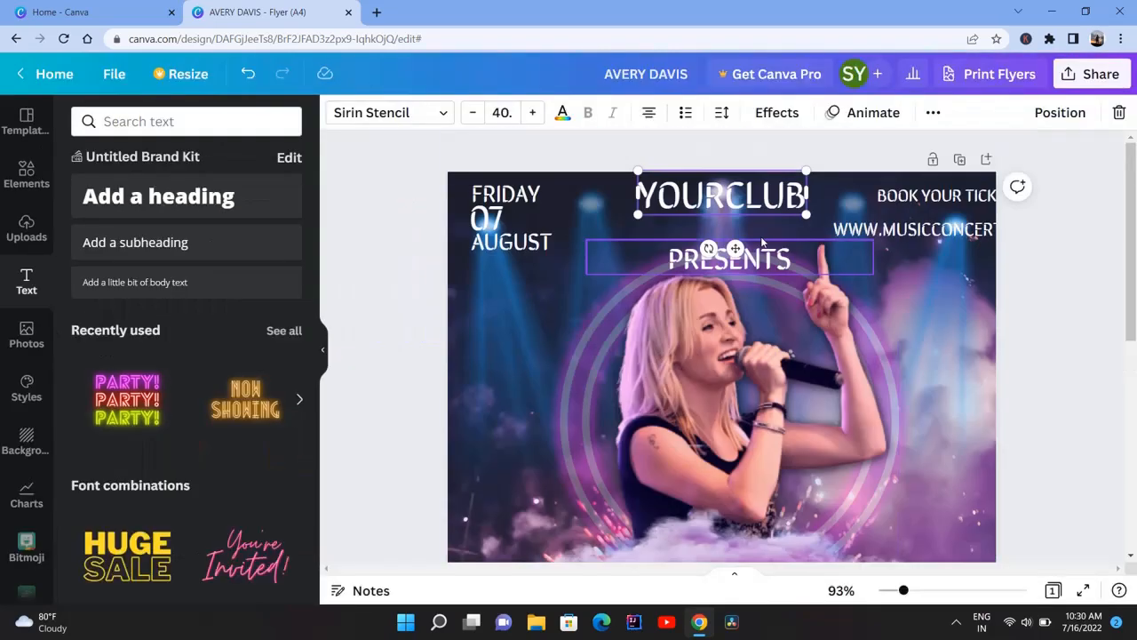
left_click(476, 116)
mouse_move(739, 262)
left_mouse_down()
mouse_move(730, 207)
mouse_move(744, 243)
left_mouse_up()
left_click(1060, 112)
left_click(977, 282)
left_click(473, 113)
left_click(474, 113)
left_click(473, 113)
left_click(474, 113)
left_click(707, 183)
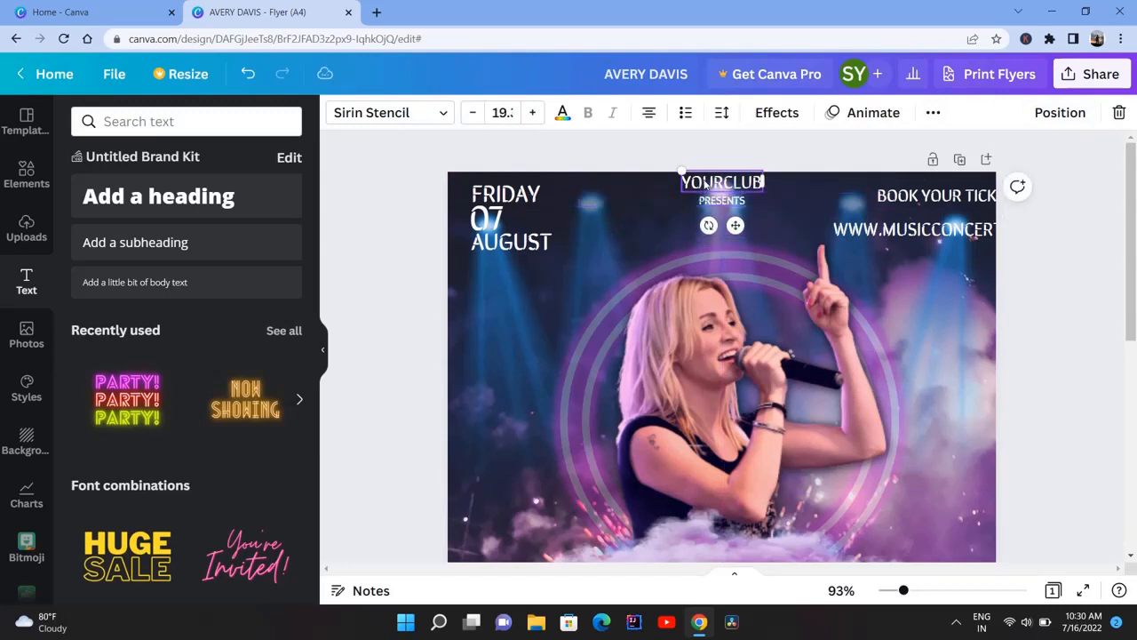
- Shrink the ticket booking line and the website address, and fit the address beneath it in the upper right corner
mouse_move(950, 195)
left_mouse_down()
mouse_move(923, 181)
mouse_move(913, 191)
mouse_move(939, 189)
left_mouse_up()
left_click(471, 113)
left_click(470, 113)
left_click(471, 114)
left_click_drag(939, 229, 834, 205)
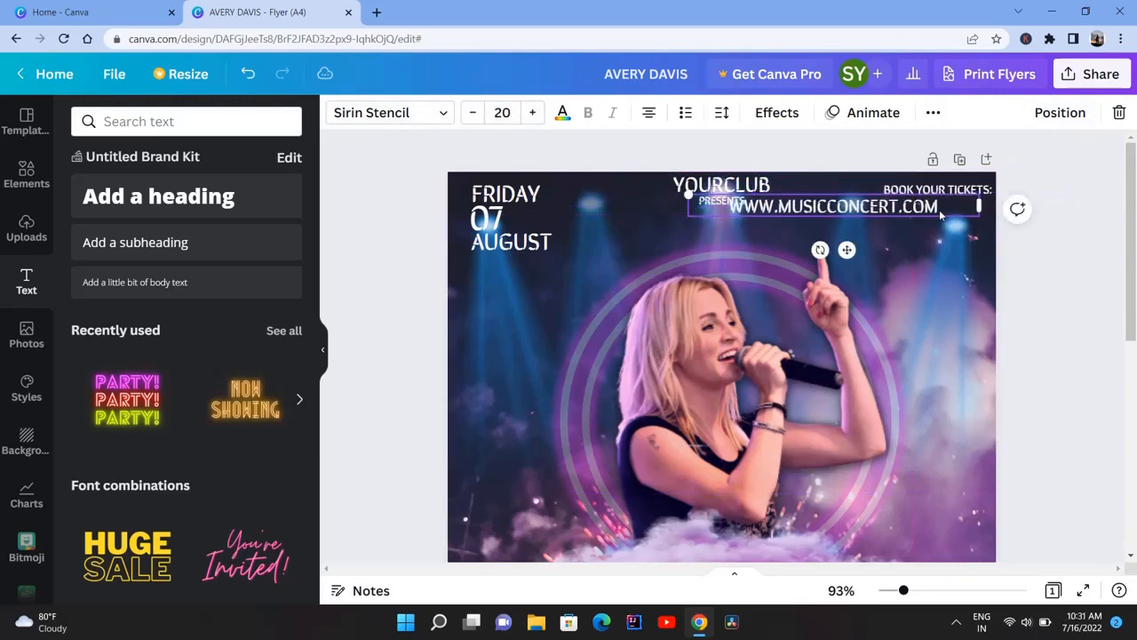
left_click_drag(978, 206, 909, 197)
left_click_drag(815, 249, 896, 251)
left_click_drag(771, 197, 881, 206)
- Colour the FRIDAY, YOURCLUB and "BOOK YOUR TICKETS:" texts magenta from the document colours
scroll(576, 269, "down", 3)
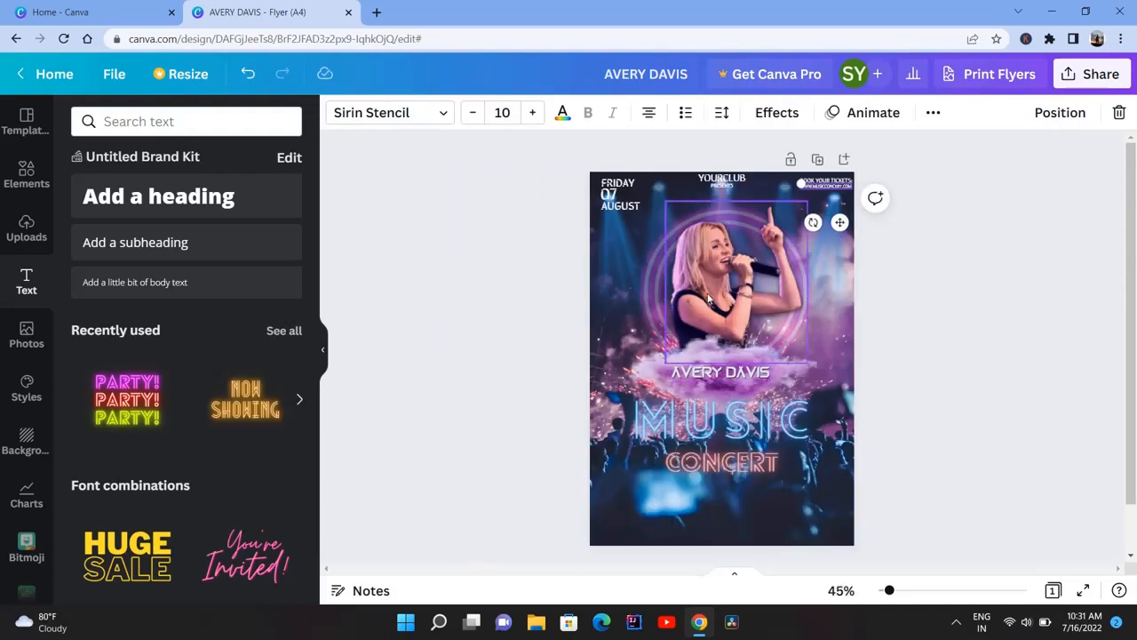
scroll(704, 308, "up", 5)
left_click(426, 203)
left_click(562, 112)
left_click(205, 193)
left_click(762, 191)
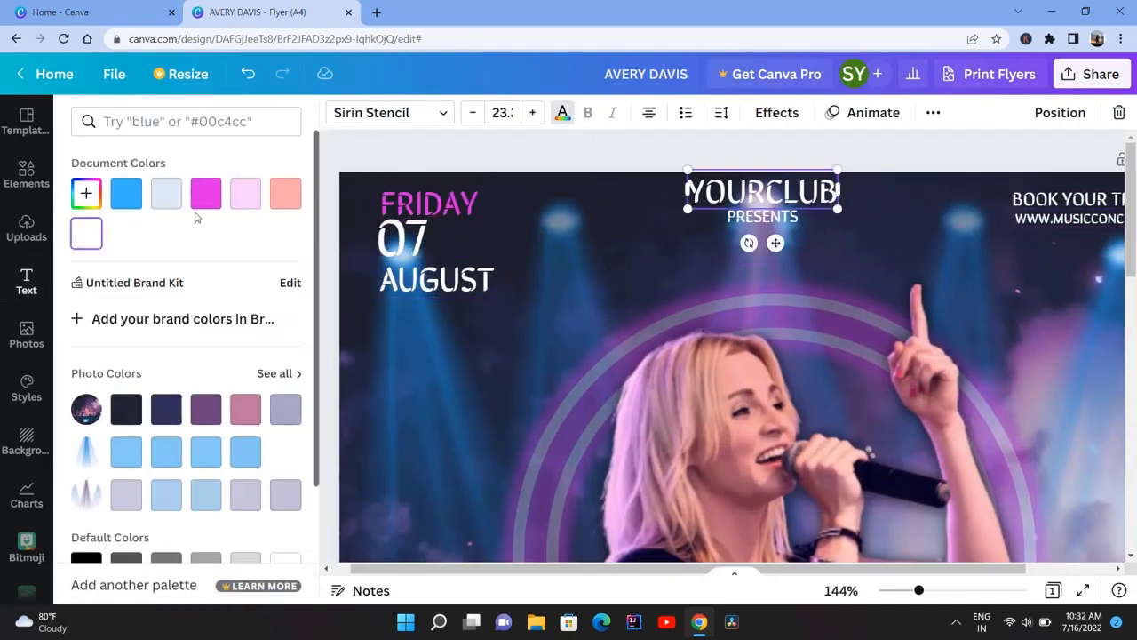
left_click(245, 197)
scroll(602, 308, "down", 5)
scroll(414, 315, "up", 3)
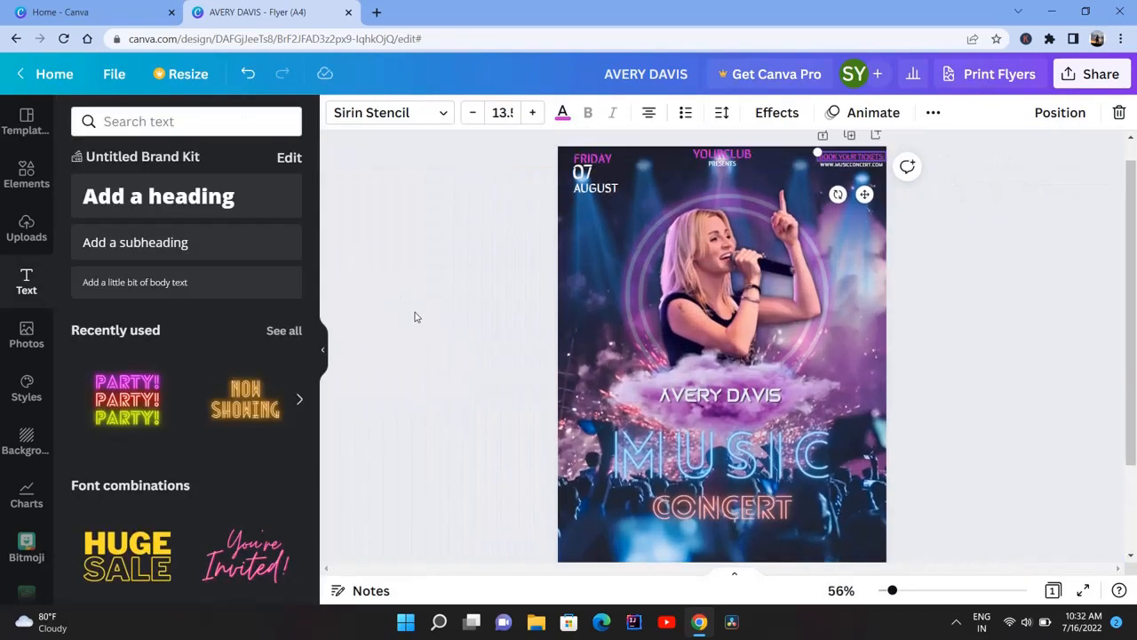
- Add a white line from the shapes library and place it vertically along the left edge of the FRIDAY 07 AUGUST date block
left_click(27, 173)
left_click(264, 121)
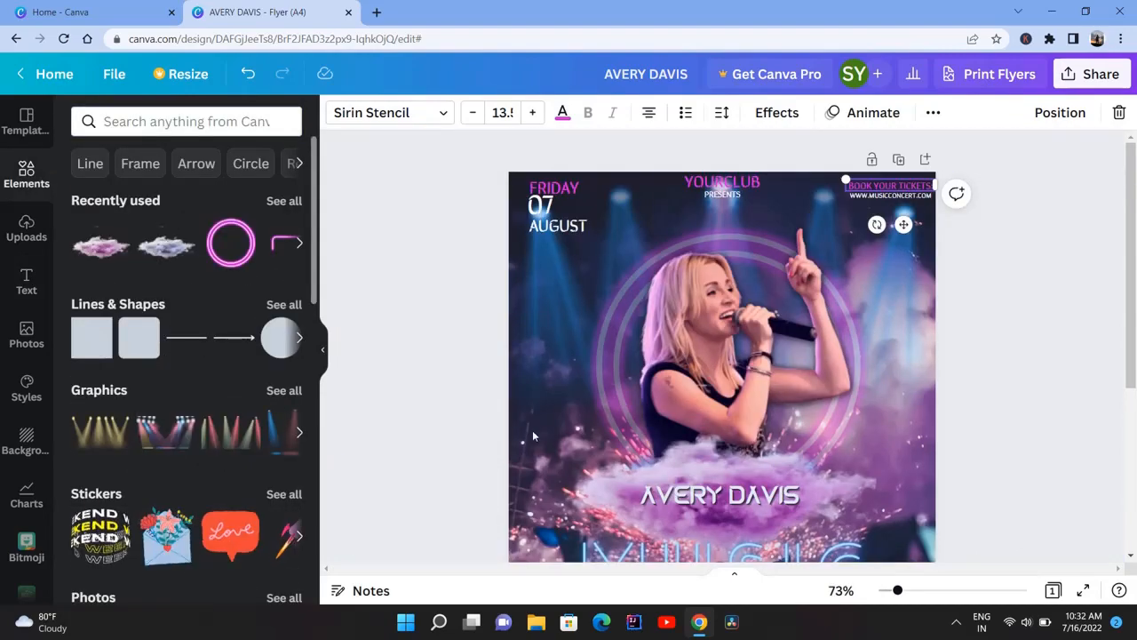
scroll(533, 435, "down", 3)
left_click(185, 337)
scroll(533, 267, "up", 5)
left_click(337, 112)
left_click(132, 233)
left_click_drag(535, 274, 394, 276)
left_click(658, 224)
scroll(659, 224, "down", 4)
left_click(447, 173)
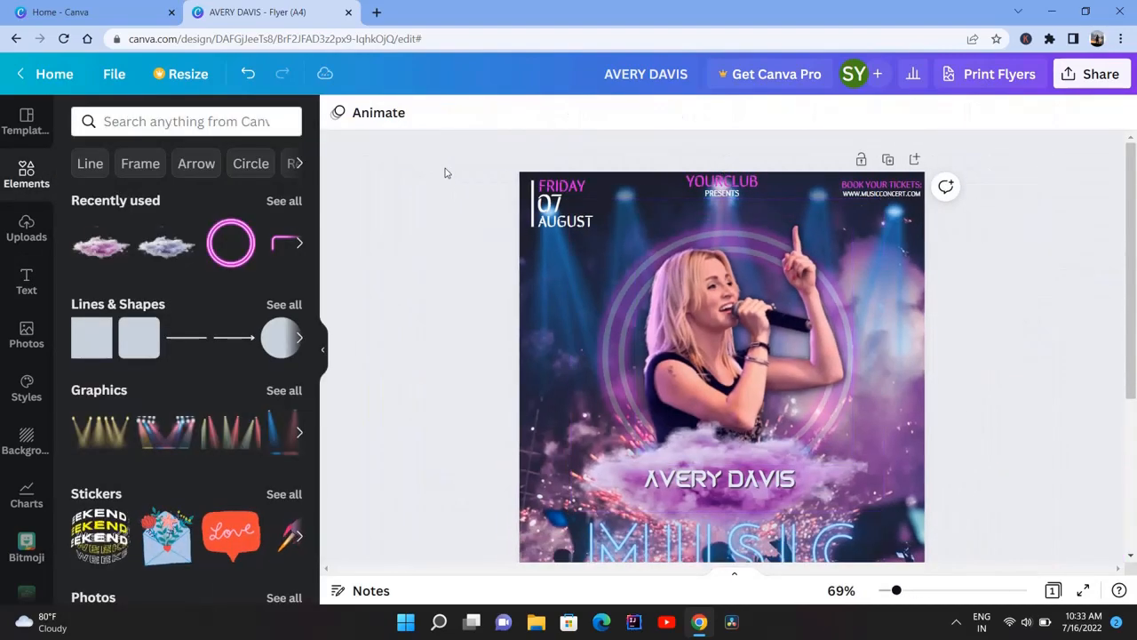
- Add a heading reading "8 PM", shrink it and place it in the flyer's lower left area
scroll(561, 458, "down", 3)
scroll(554, 443, "up", 2)
left_click(26, 283)
left_click(158, 195)
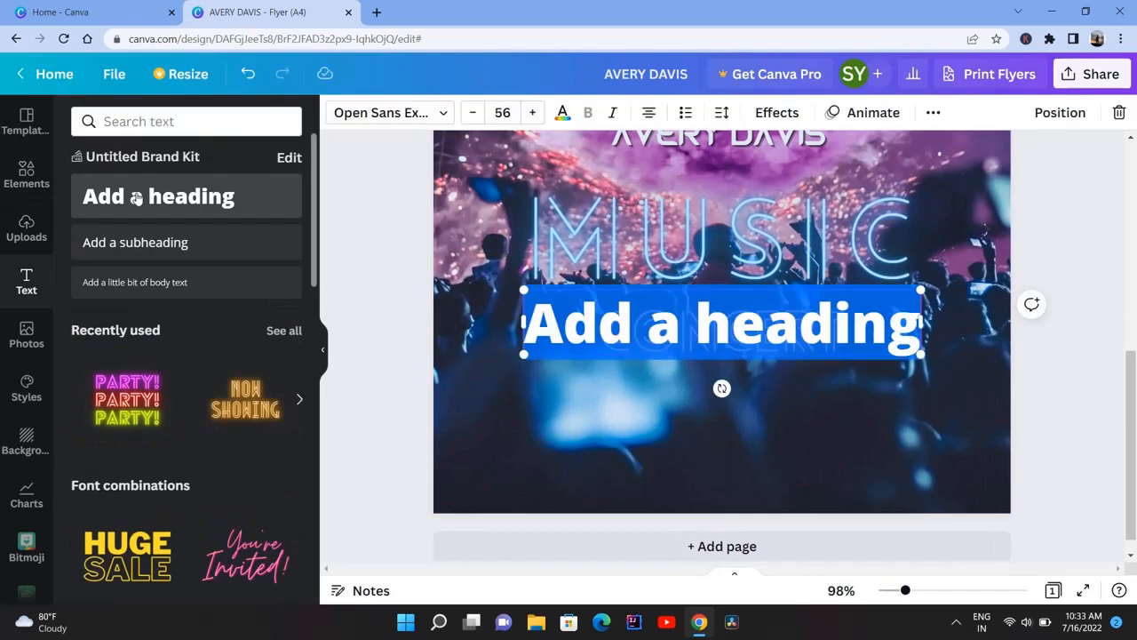
type("8 PM")
left_click_drag(769, 366, 568, 437)
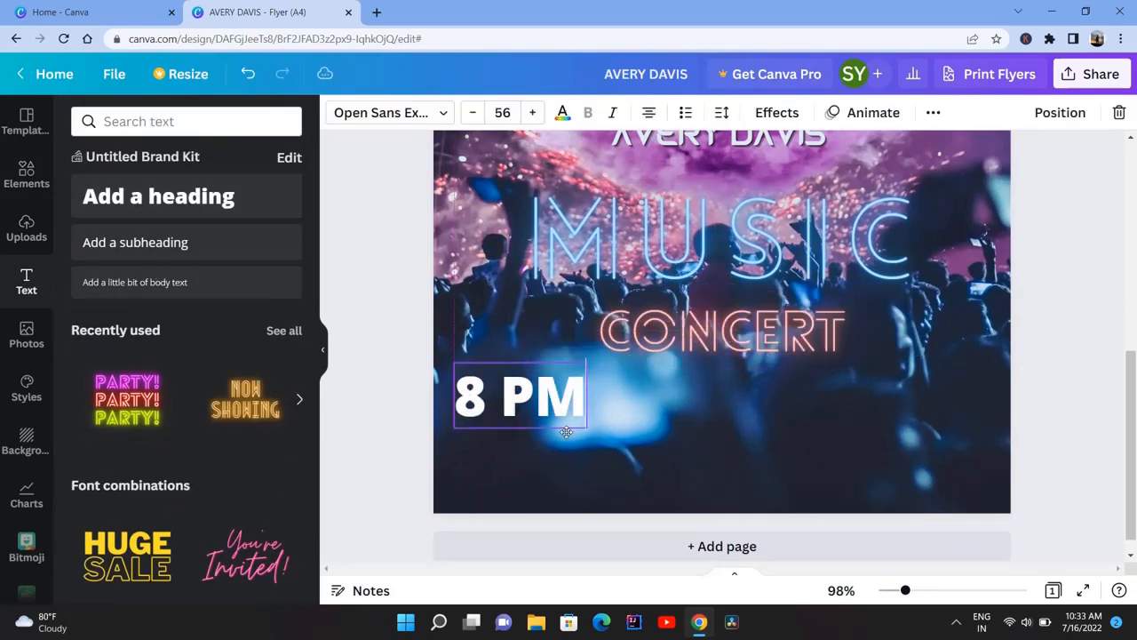
left_click_drag(587, 363, 528, 392)
- Add a heading reading "XYZ STADIUM" and shrink it to fit beneath 8 PM
left_click(208, 184)
key("BackSpace")
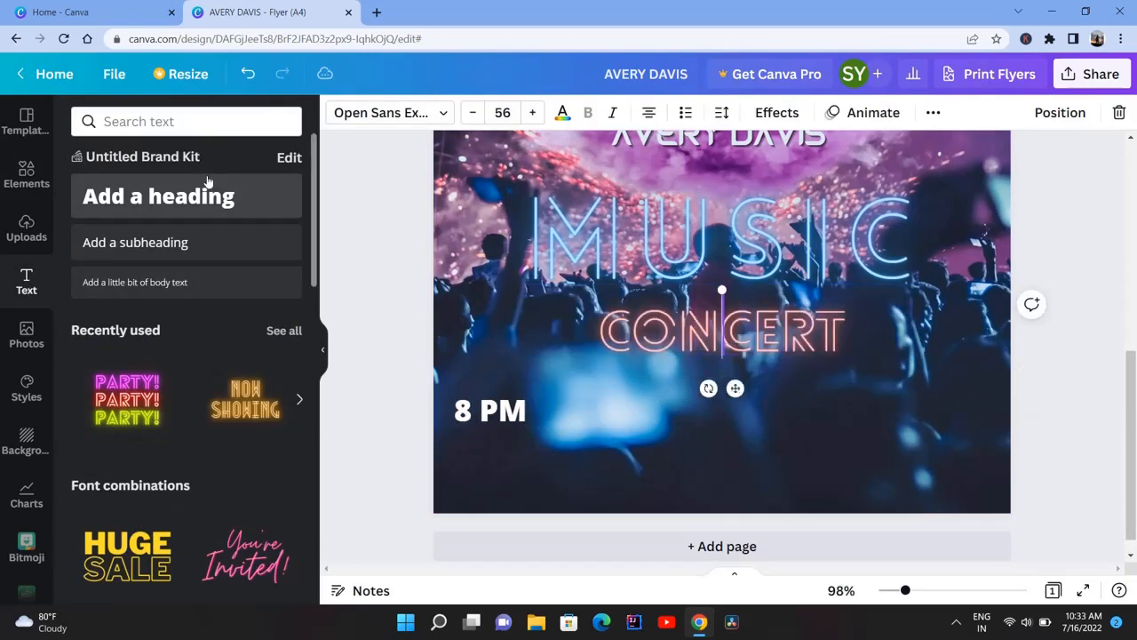
type("XYZ STADIUM")
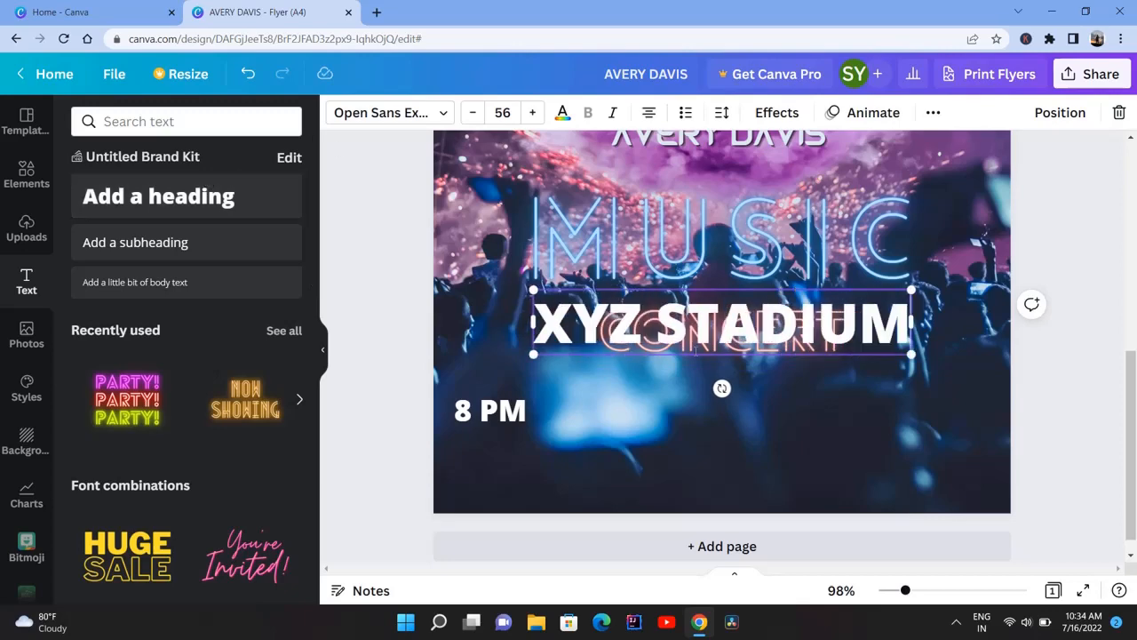
left_click(760, 356)
left_click_drag(760, 355, 688, 485)
left_click_drag(829, 485, 580, 444)
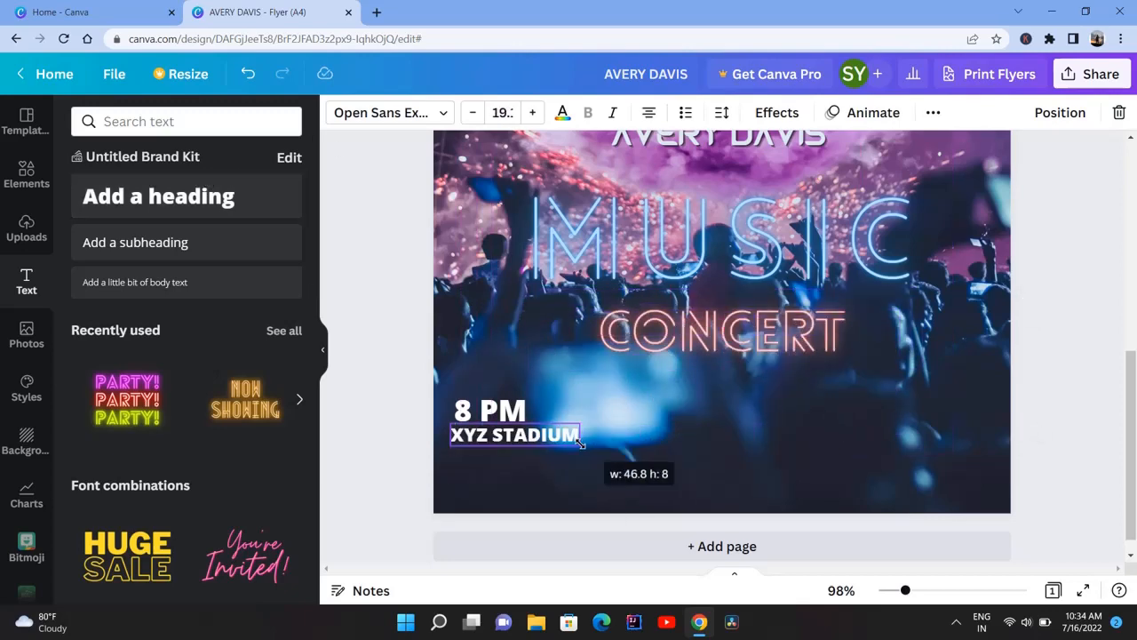
- Add a small "AT ANY PLACE 123 ANY CITY" line in the flyer's lower left corner and space XYZ STADIUM and 8 PM above it
left_click(158, 196)
type("AT ANY PLACE 123 ANY CITY")
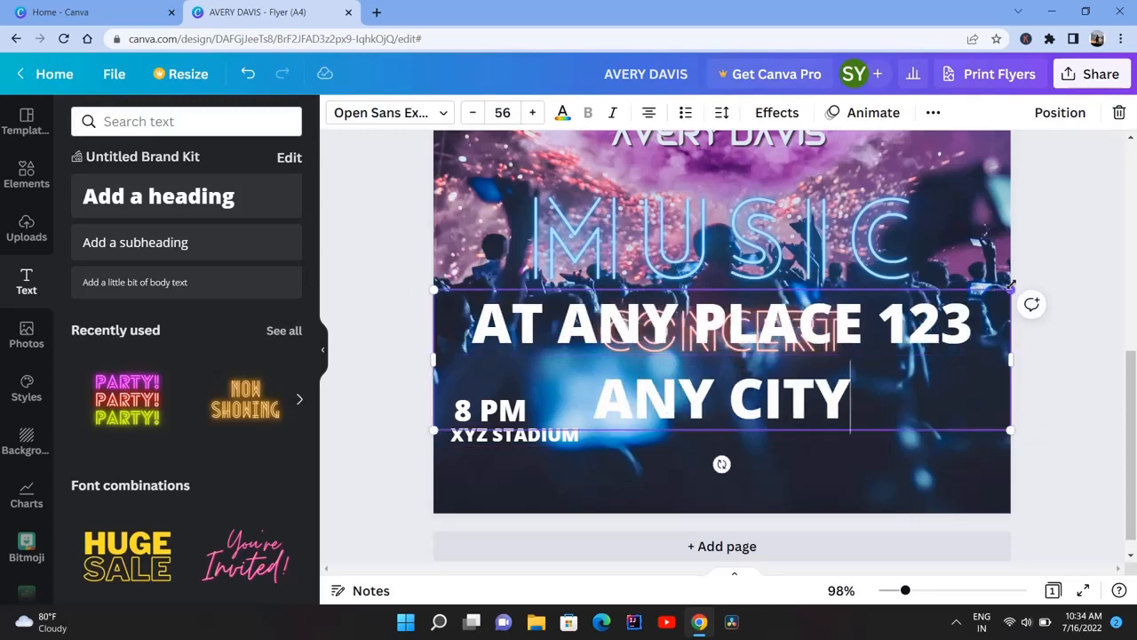
left_click_drag(1011, 289, 875, 385)
left_click_drag(667, 422, 683, 538)
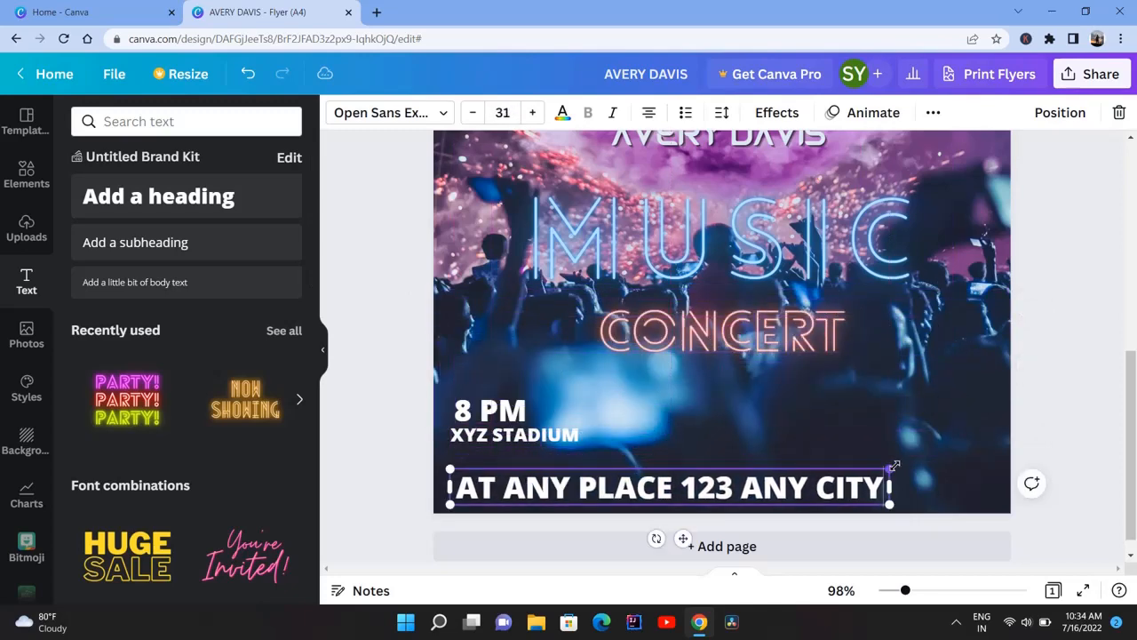
left_click_drag(893, 466, 608, 491)
left_click_drag(514, 434, 514, 467)
left_click_drag(500, 411, 502, 417)
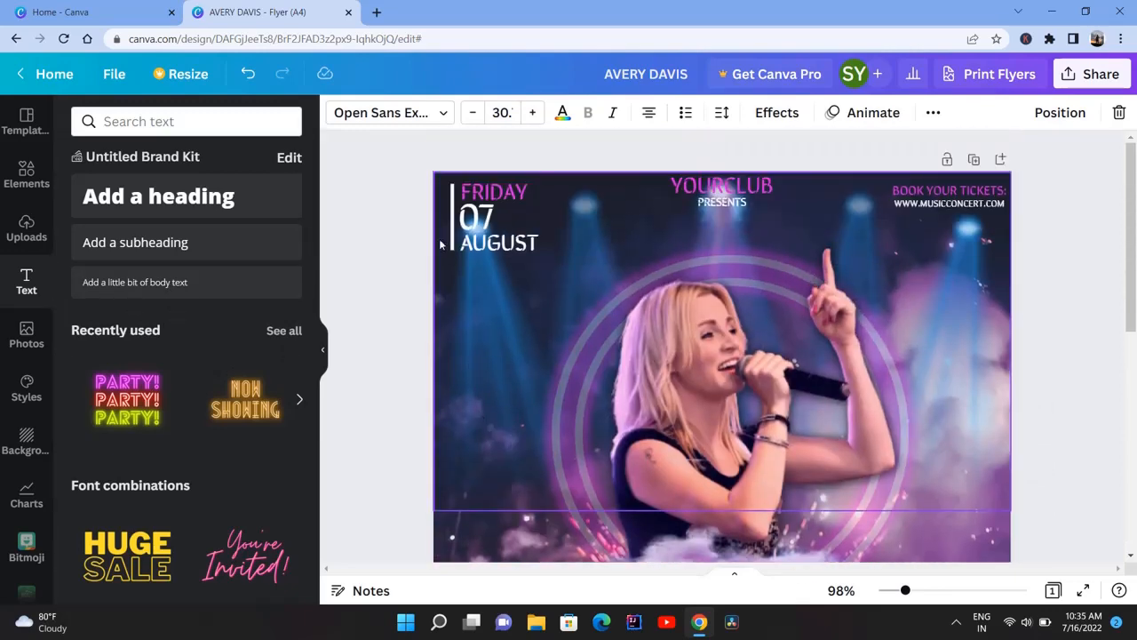
- Duplicate the vertical line beside the date block and rotate the copy horizontal as an underline beneath 8 PM
left_click(444, 238)
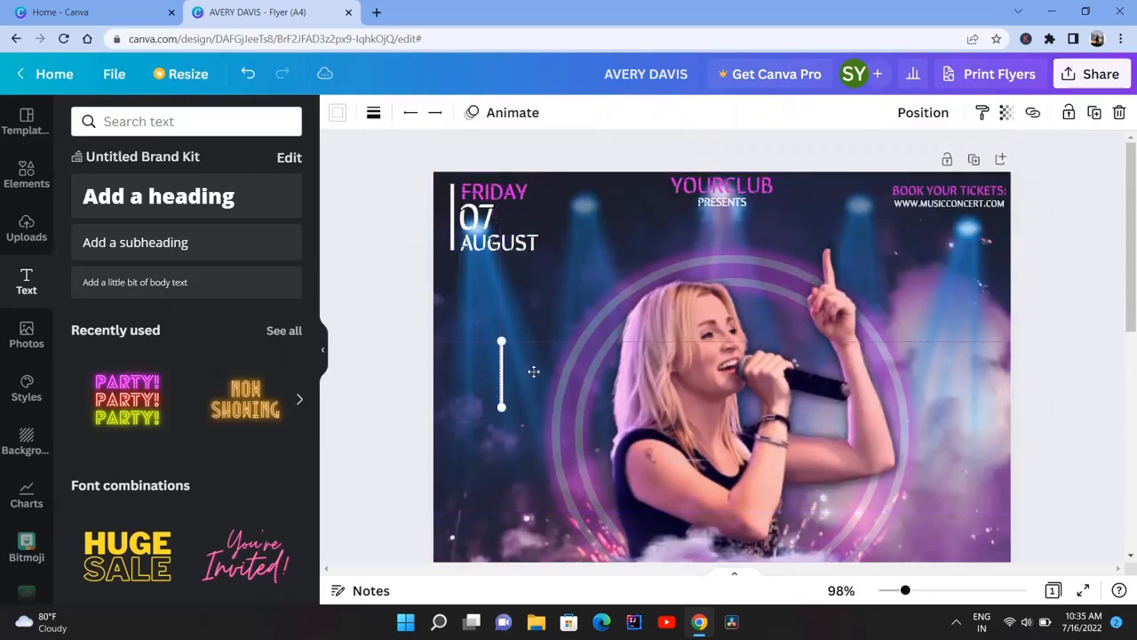
left_click_drag(534, 371, 510, 492)
scroll(510, 492, "down", 3)
left_click_drag(512, 184, 496, 503)
scroll(492, 512, "down", 2)
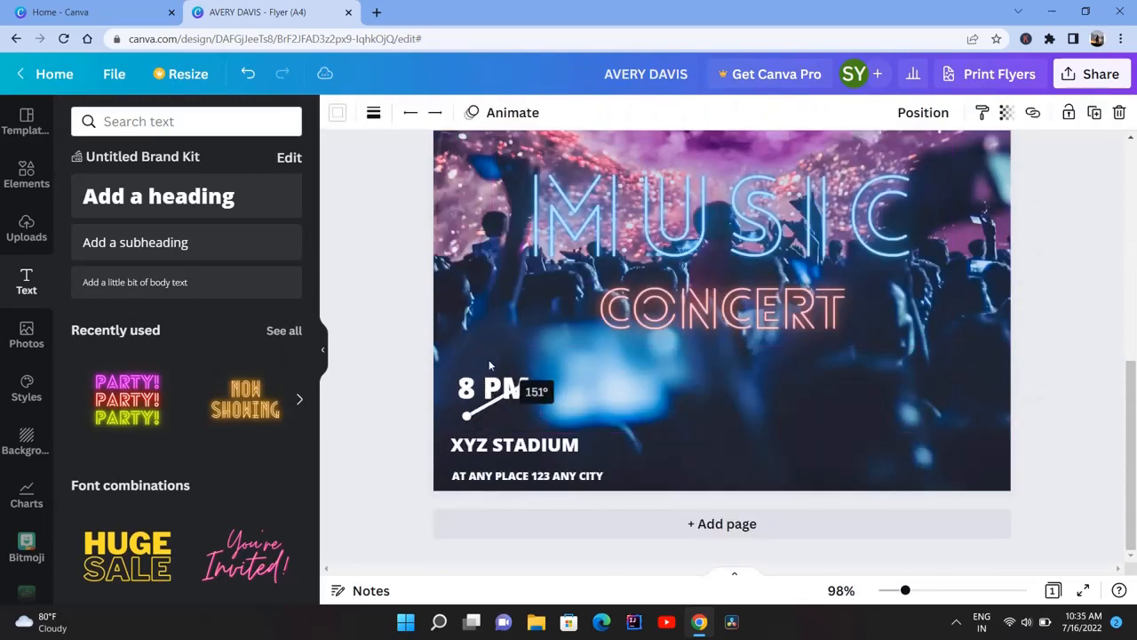
left_click(562, 416)
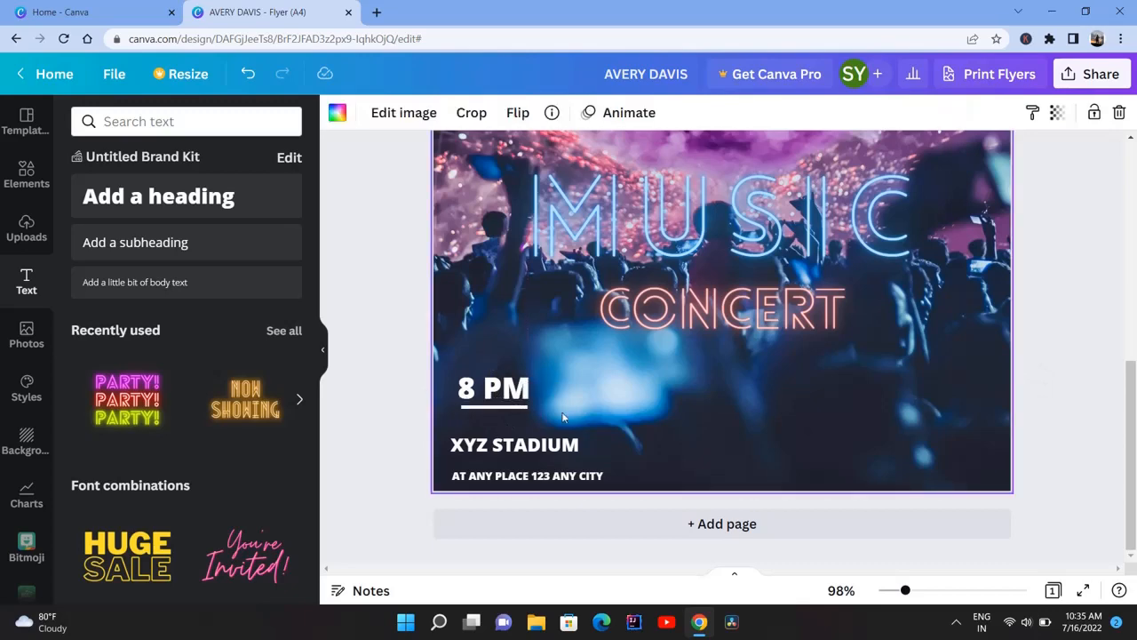
- Add a heading reading "FEATURING BAND:", shrink it and place it in the flyer's lower right area
left_click(202, 197)
type("FEATURING BAND:")
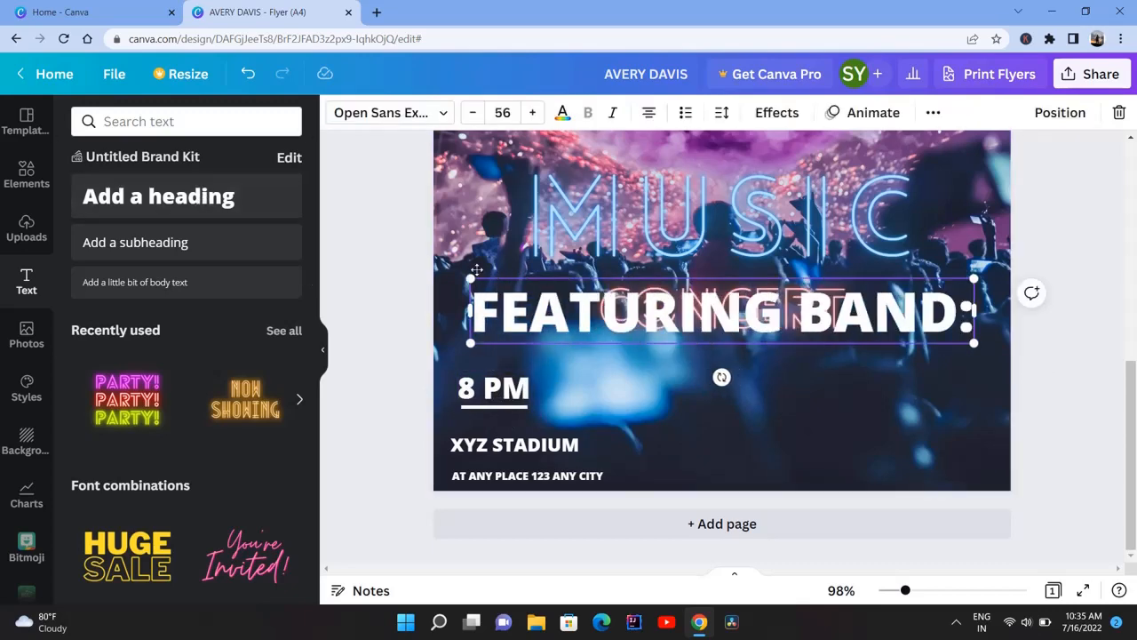
left_click_drag(471, 279, 816, 322)
left_click_drag(907, 376, 935, 453)
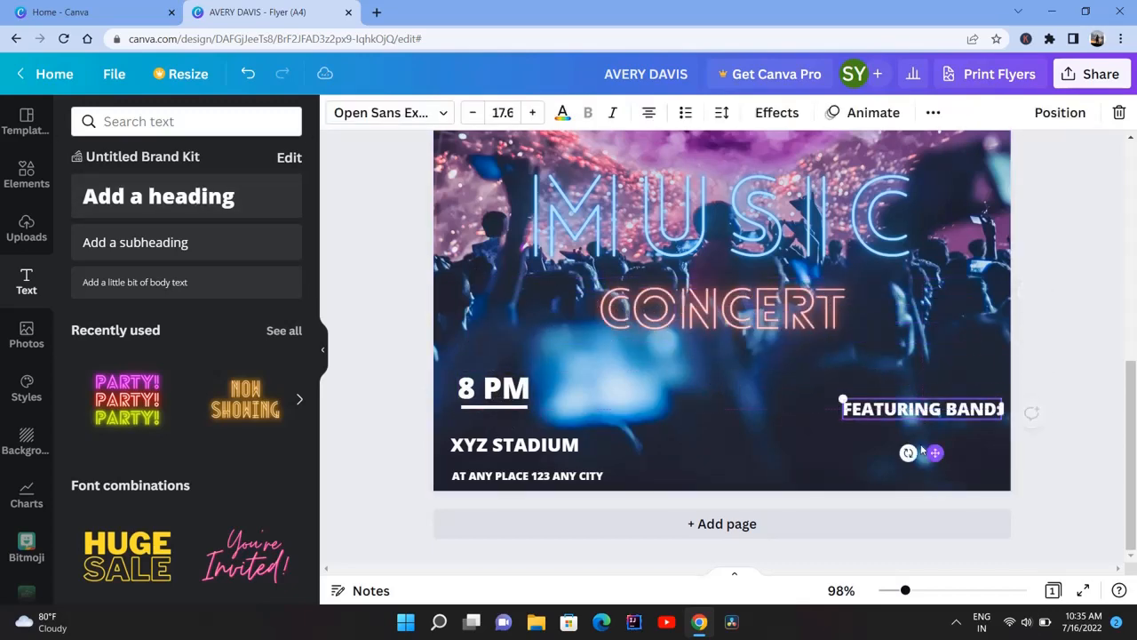
- Add the subheading "LOREM IPSUM DOLOR AMET IPSUM AMET FDOLOE DOLOR IPSEM", shrink it and place it beneath FEATURING BAND:
left_click(174, 248)
type("LOREM IPSUM DOLOR AMET")
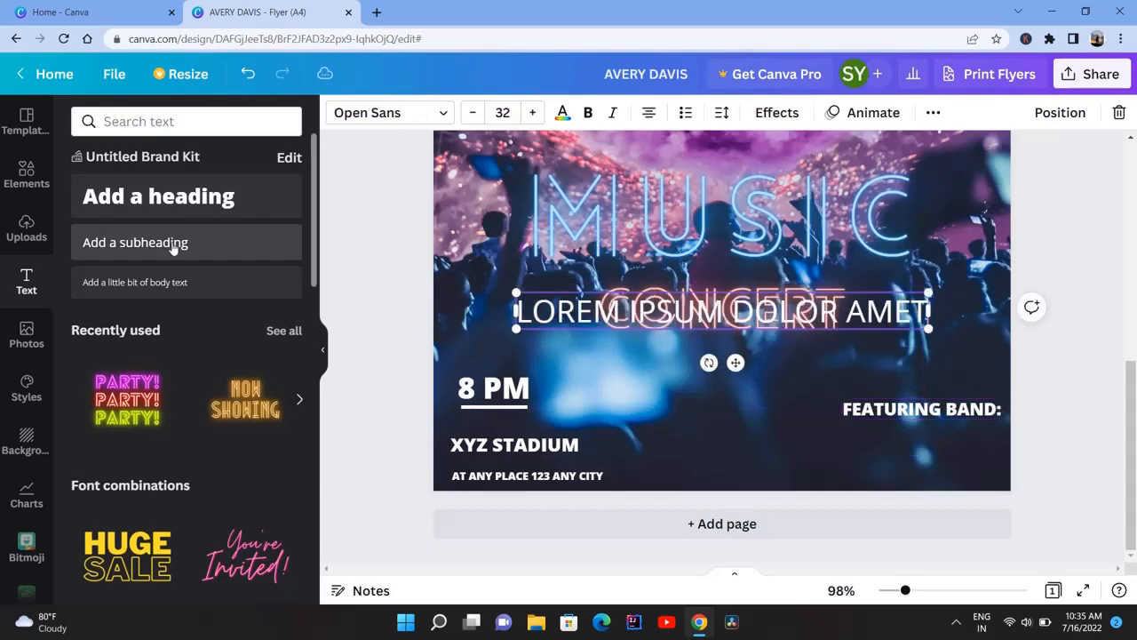
type(" IPSUM AMET FDOLOE DOLOR")
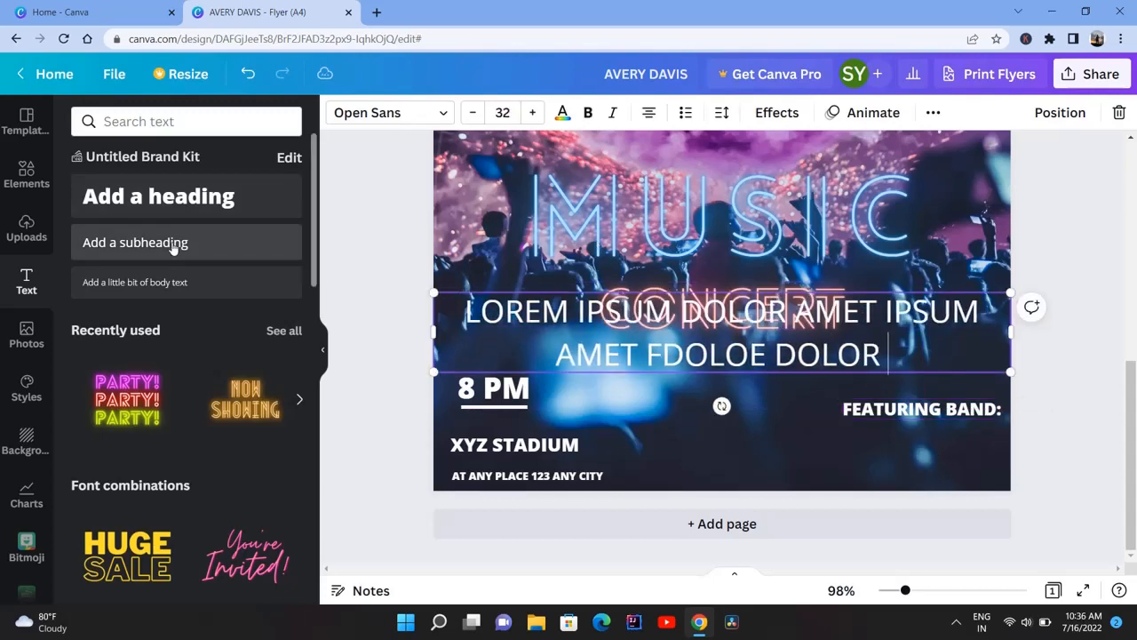
type(" IPSEM")
left_click_drag(436, 330, 872, 375)
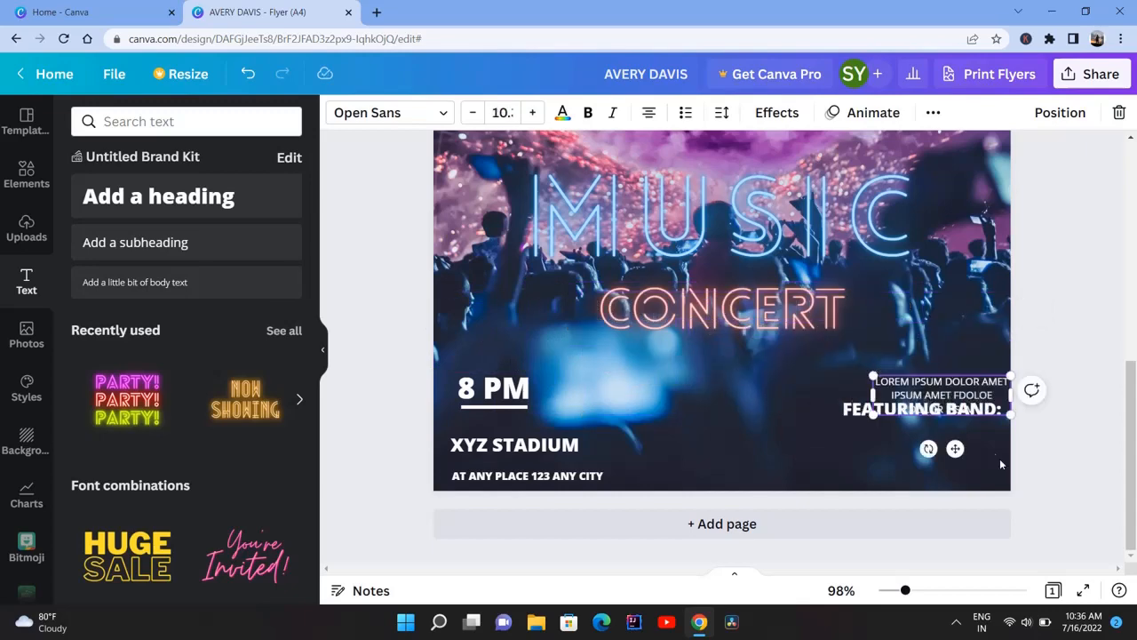
left_click_drag(951, 447, 937, 500)
- Set the lower corner texts in Sirin Stencil and colour XYZ STADIUM and FEATURING BAND: magenta from the document colours
left_click(930, 418)
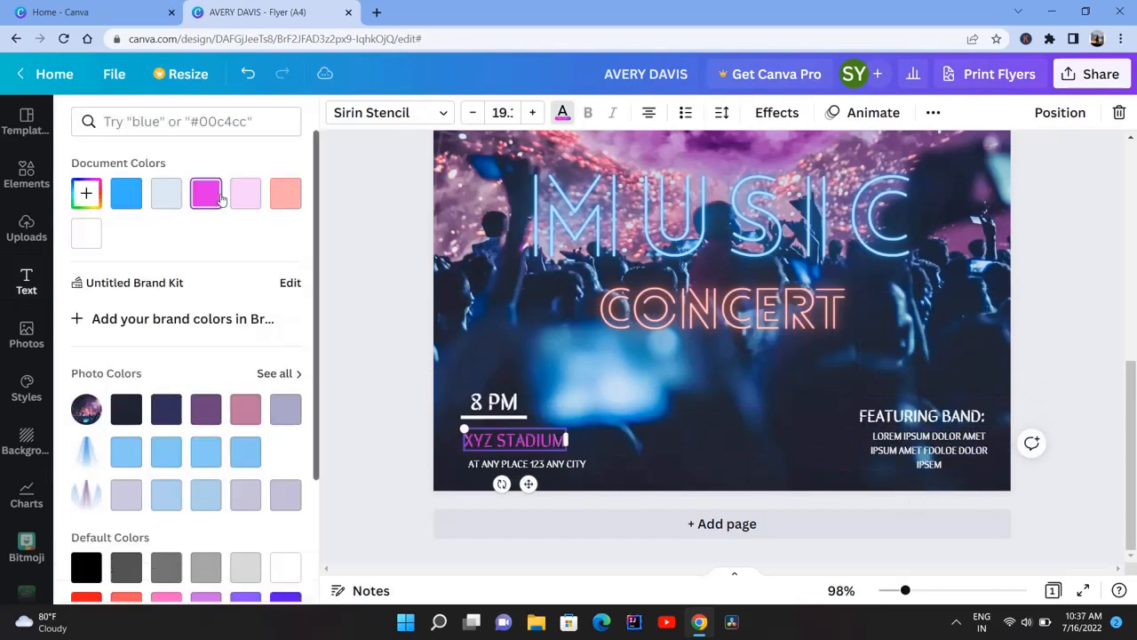
left_click(921, 415)
left_click(205, 192)
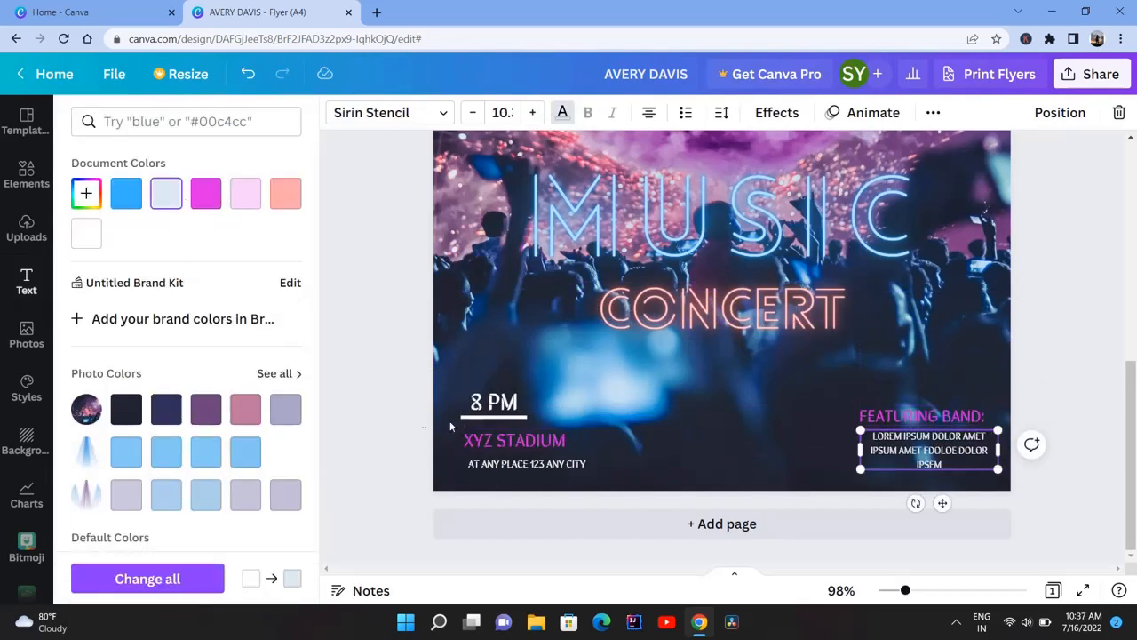
left_click(515, 463)
left_click(399, 391)
scroll(377, 388, "down", 5)
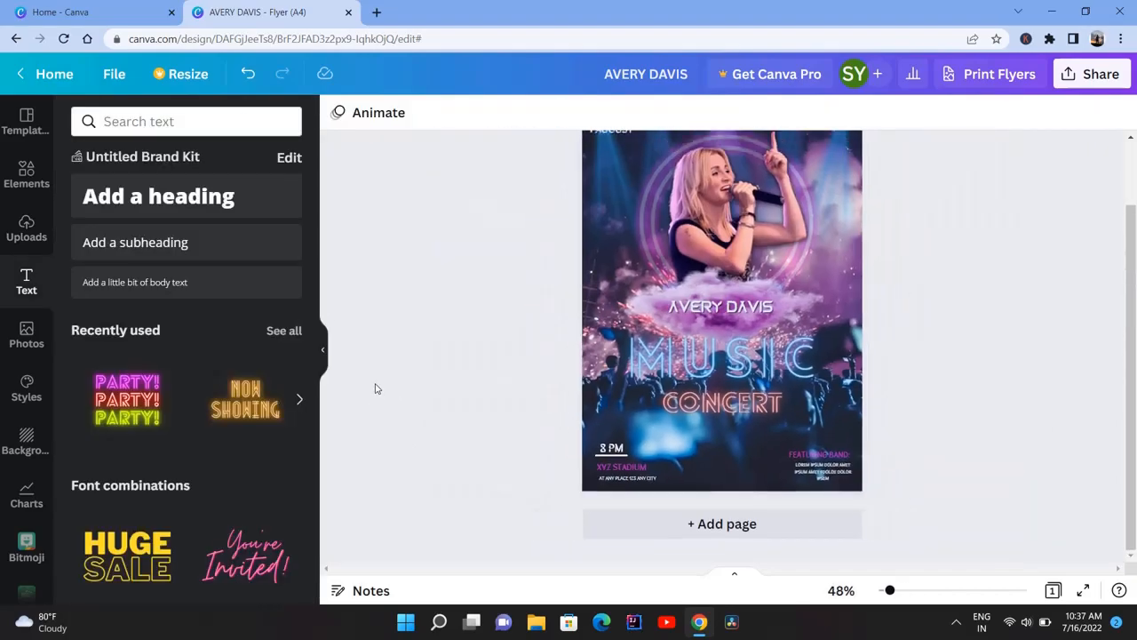